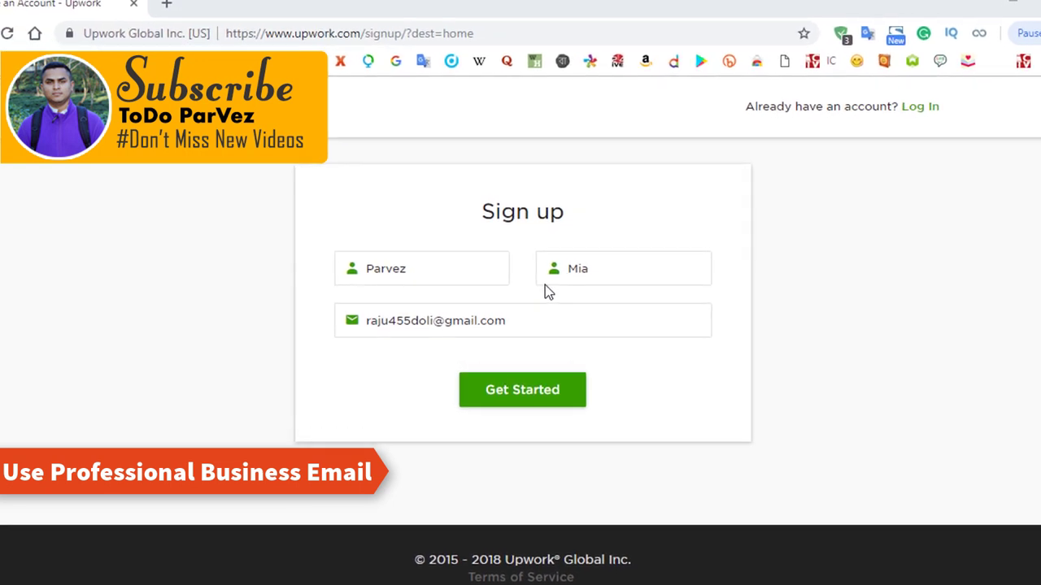
Review the first name, last name and email fields of the sign-up form and the notice about using a work email.
left_click(402, 260)
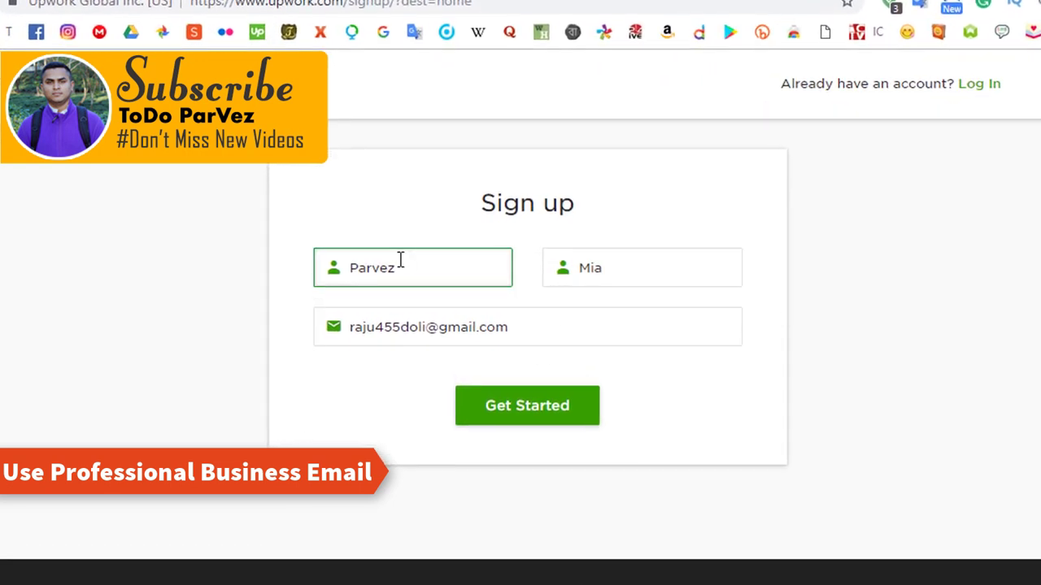
left_click(575, 271)
key("shift+Tab")
left_click(594, 328)
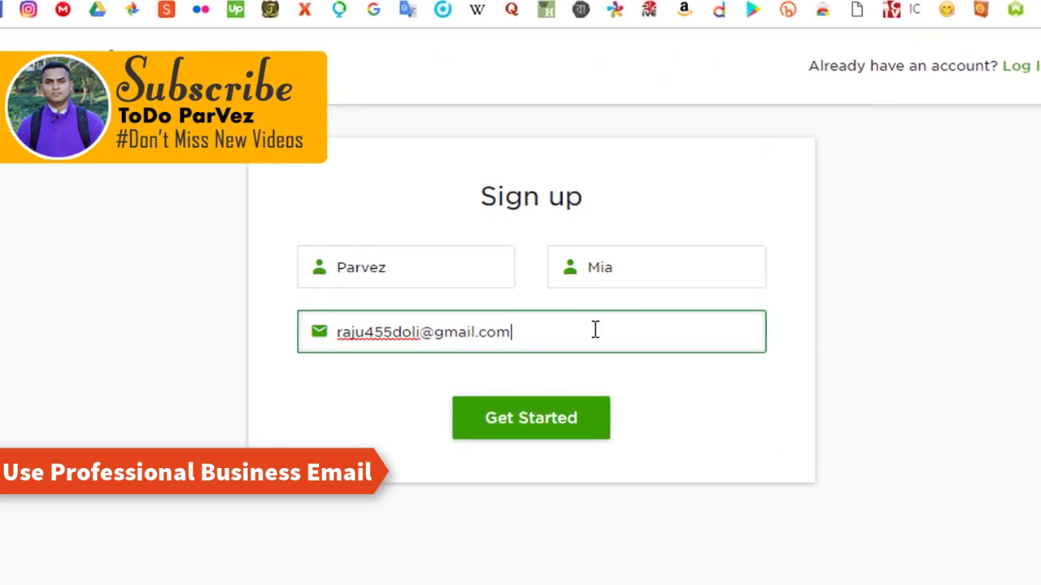
left_click(565, 444)
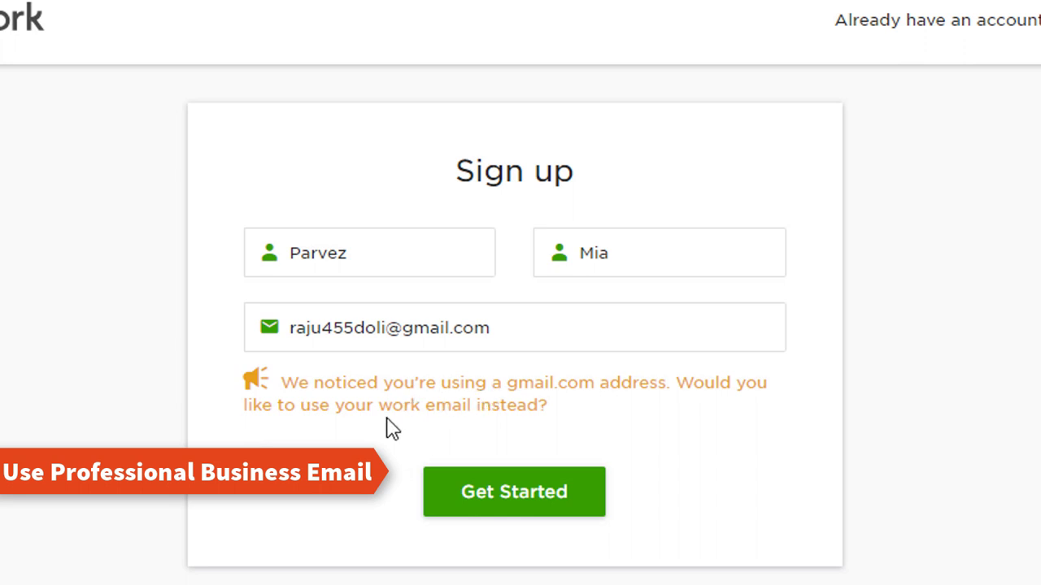
left_click_drag(379, 405, 478, 407)
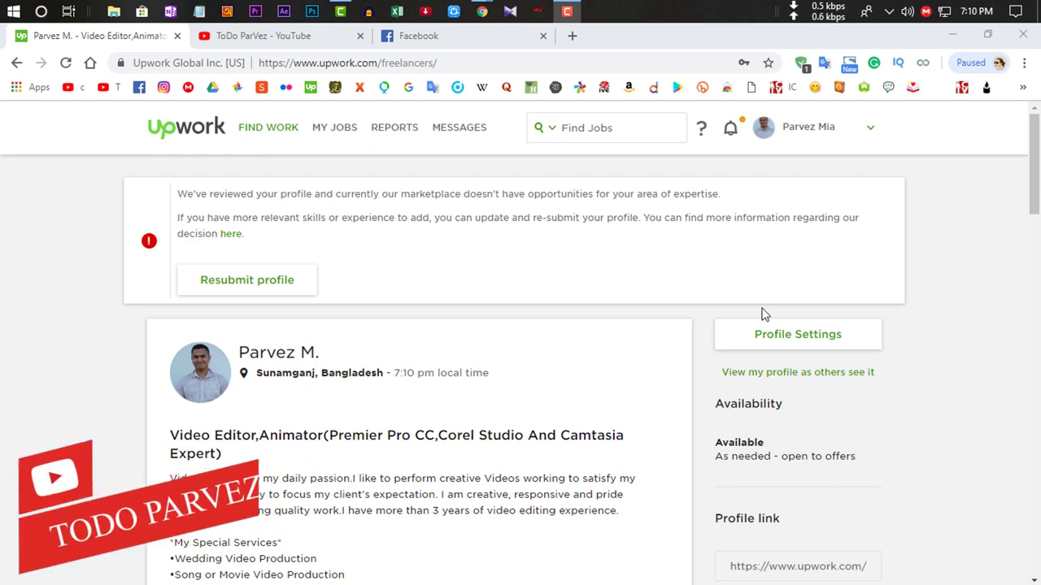
scroll(521, 342, "down", 1)
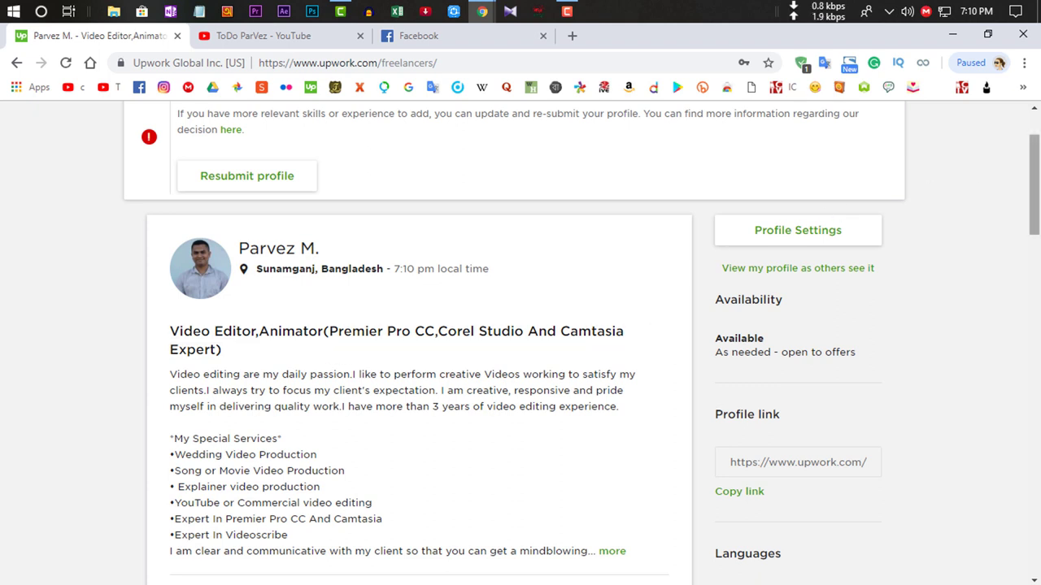
left_click_drag(1038, 182, 1039, 192)
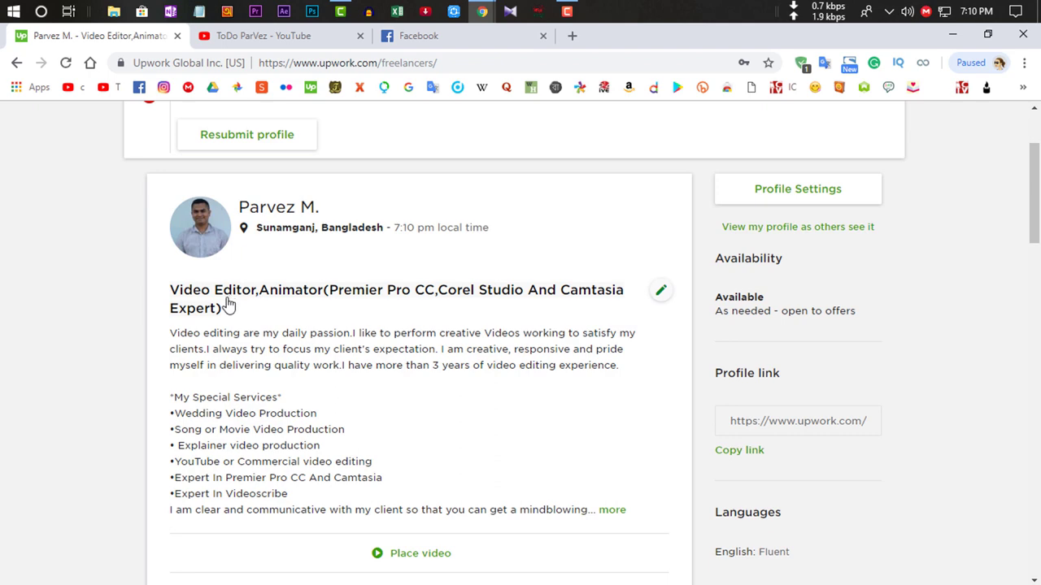
left_click(420, 556)
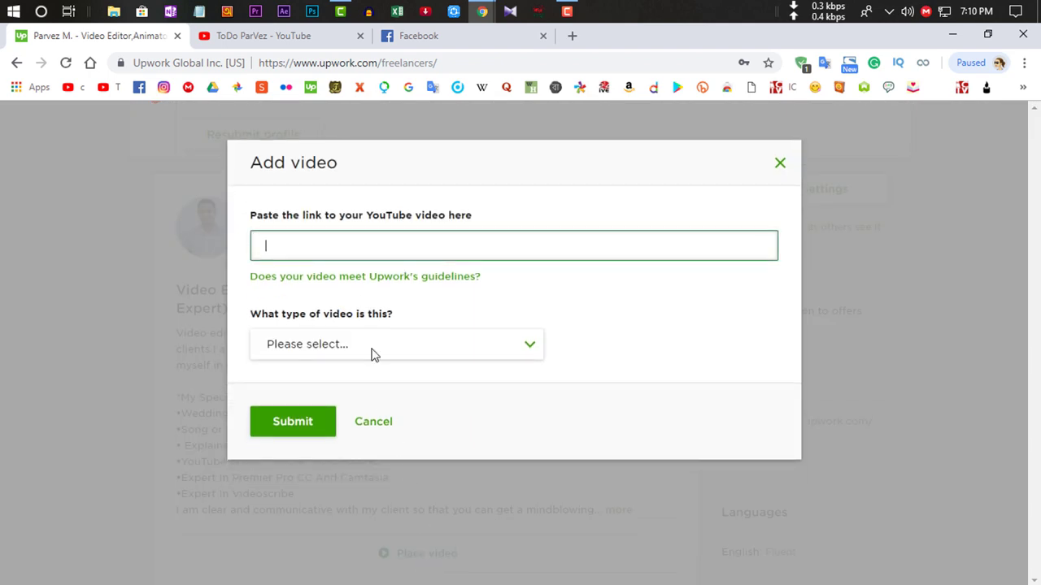
right_click(333, 249)
left_click(385, 370)
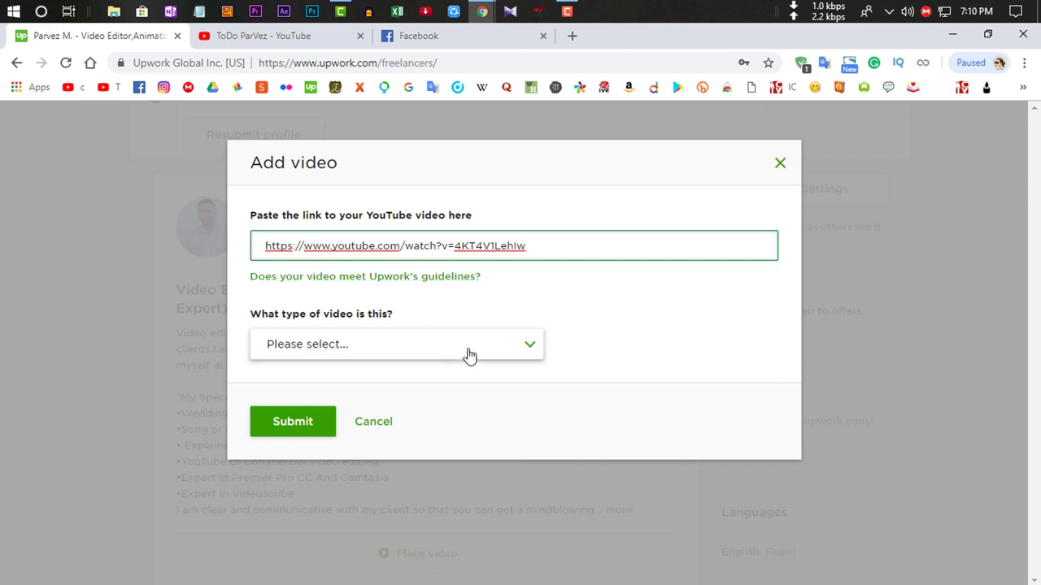
left_click(467, 356)
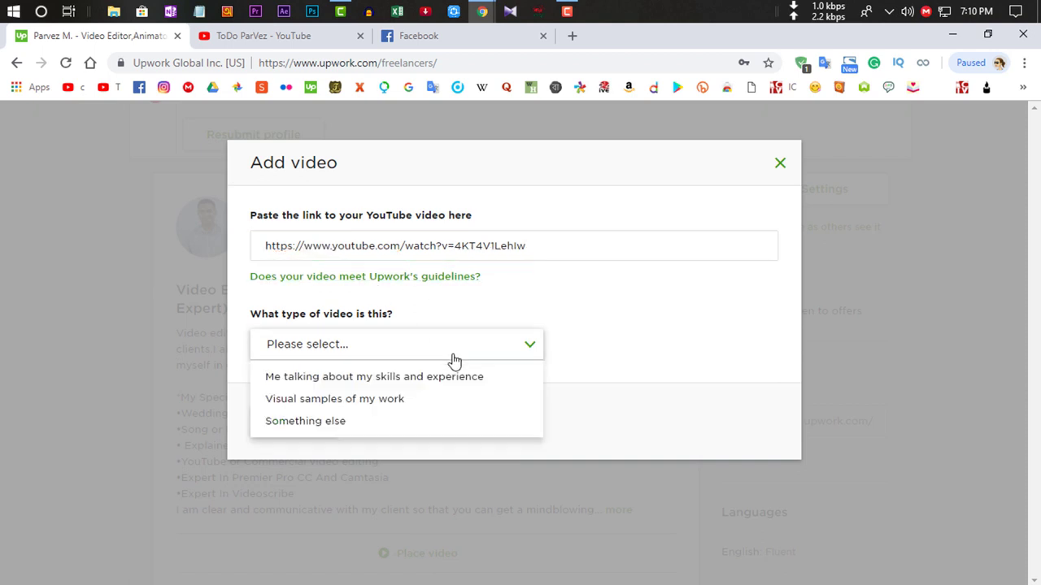
left_click(372, 399)
left_click(306, 424)
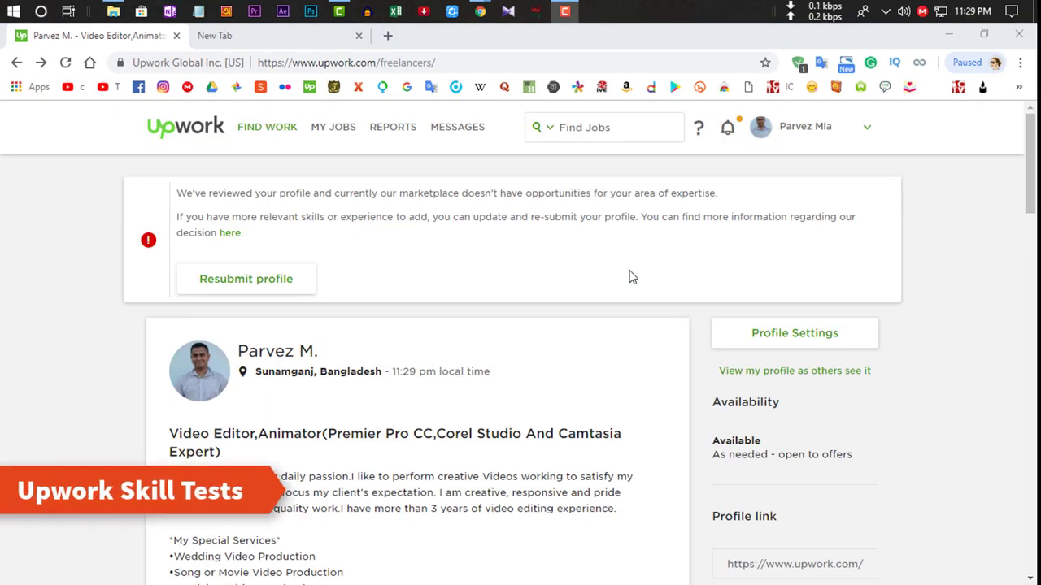
Read the note in the profile's Tests section and open the list of available skill tests.
left_click_drag(1030, 170, 970, 325)
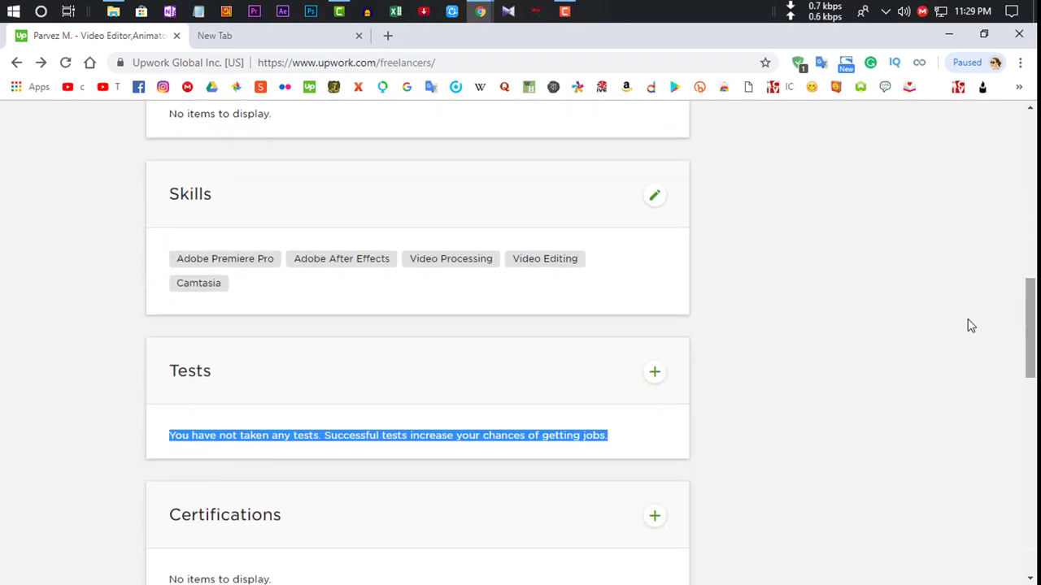
left_click(571, 435)
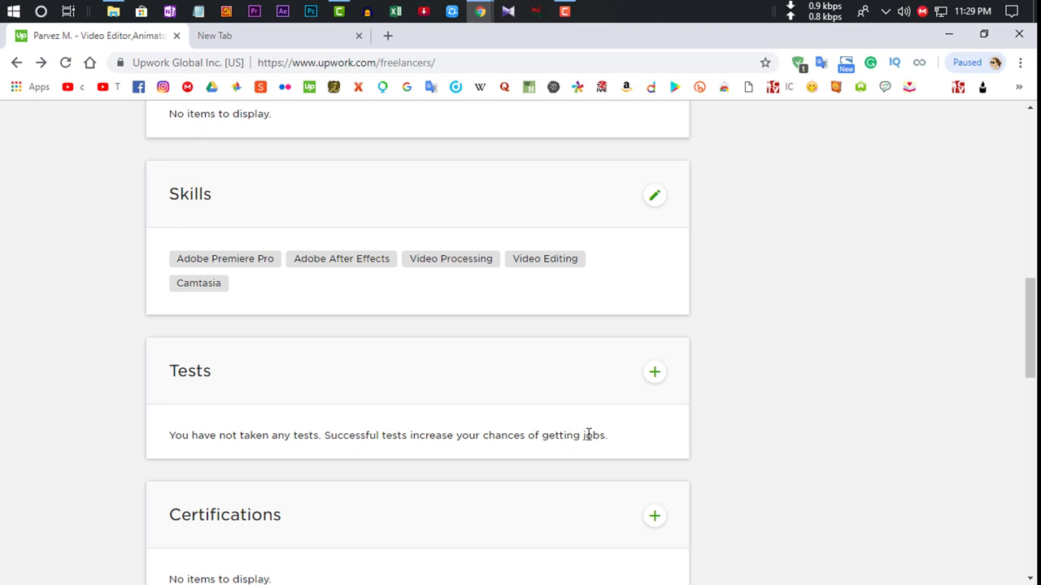
left_click_drag(611, 438, 172, 449)
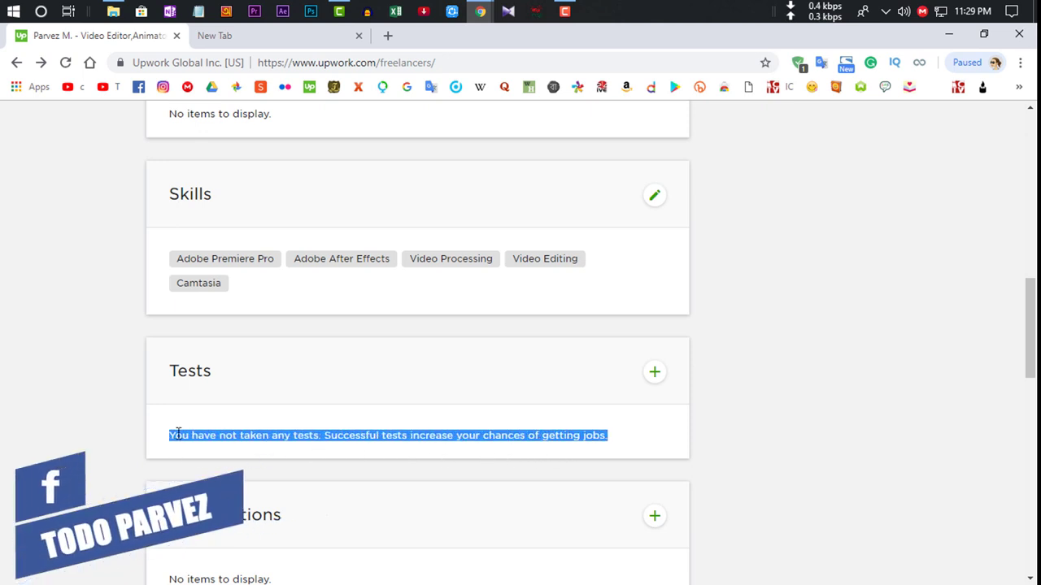
left_click(652, 374)
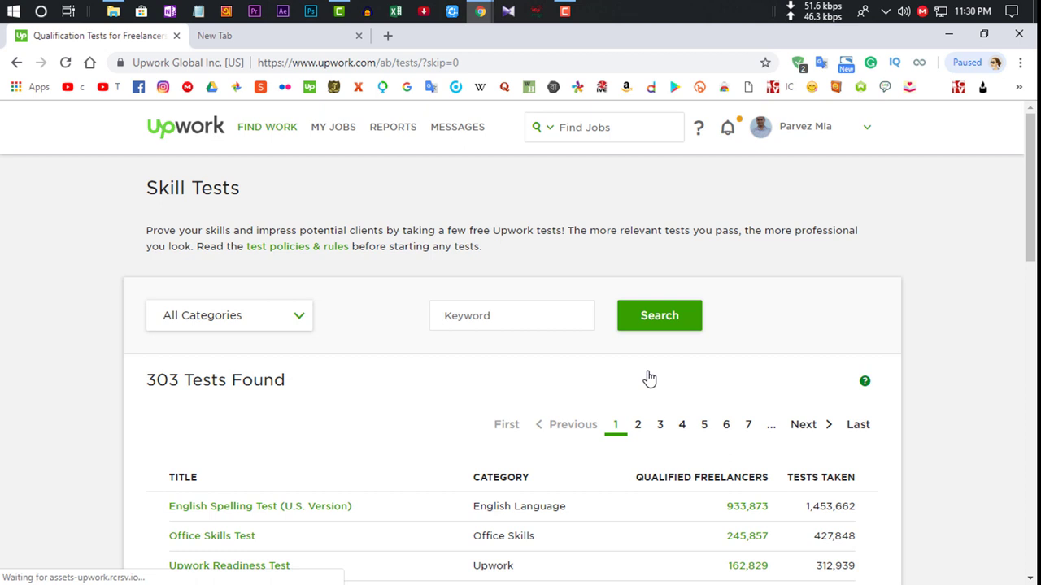
Browse the skill tests list with its titles and categories, and return to the previous page.
scroll(640, 374, "down", 1)
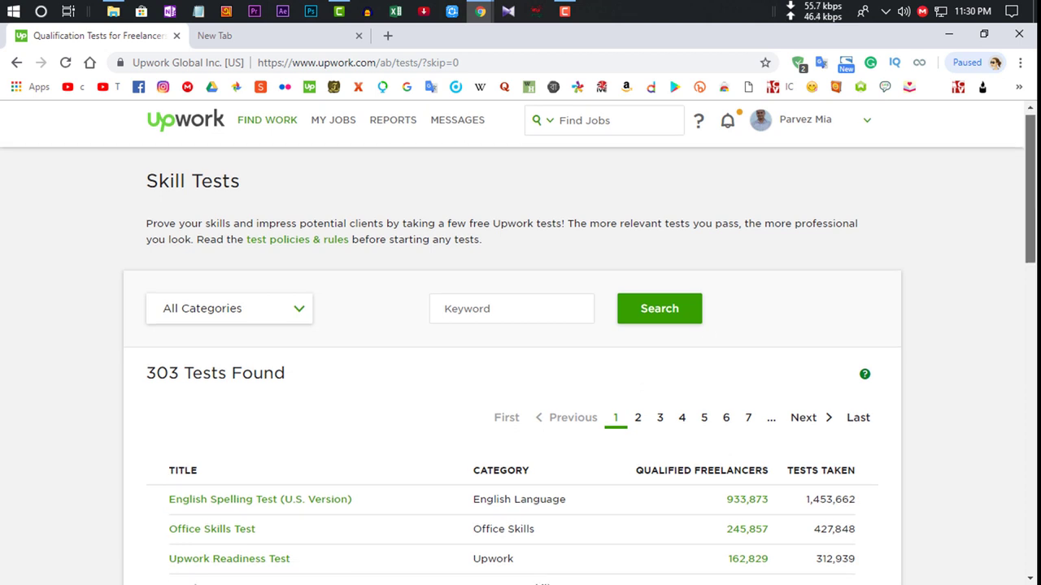
scroll(451, 361, "down", 2)
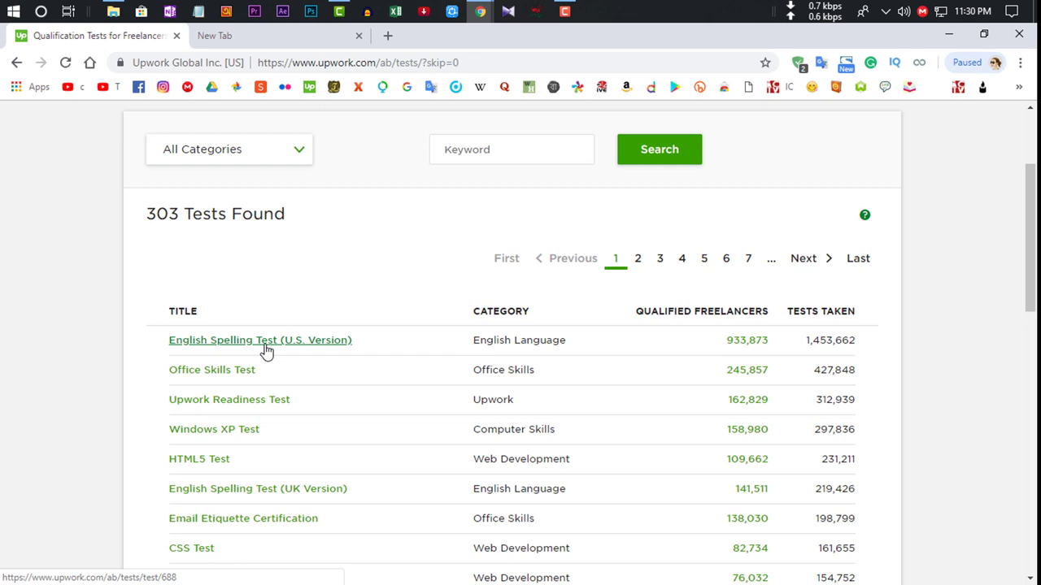
left_click_drag(1030, 244, 1030, 181)
scroll(1030, 218, "down", 2)
scroll(756, 135, "up", 2)
left_click_drag(827, 188, 145, 188)
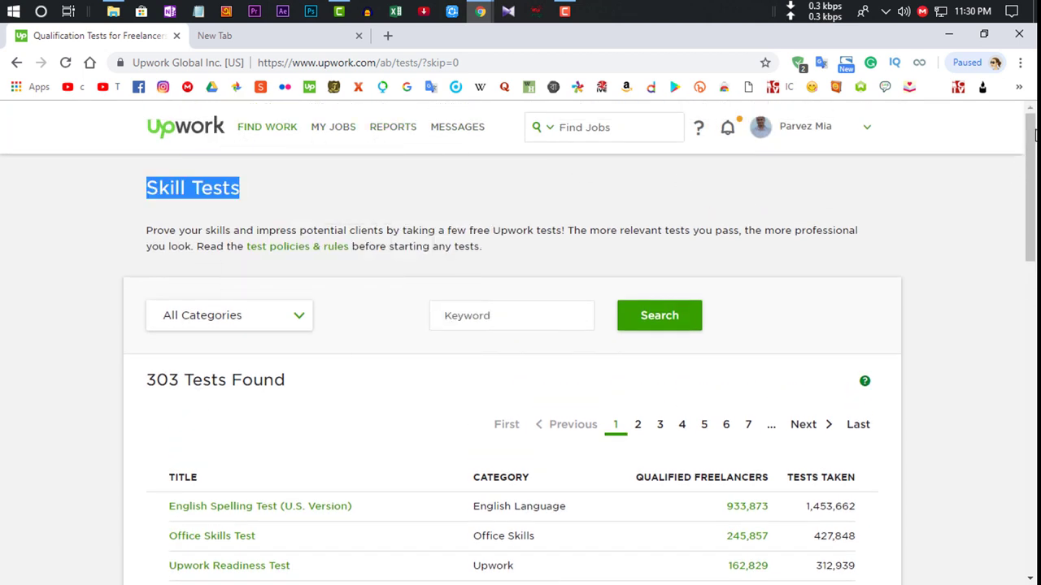
left_click(13, 65)
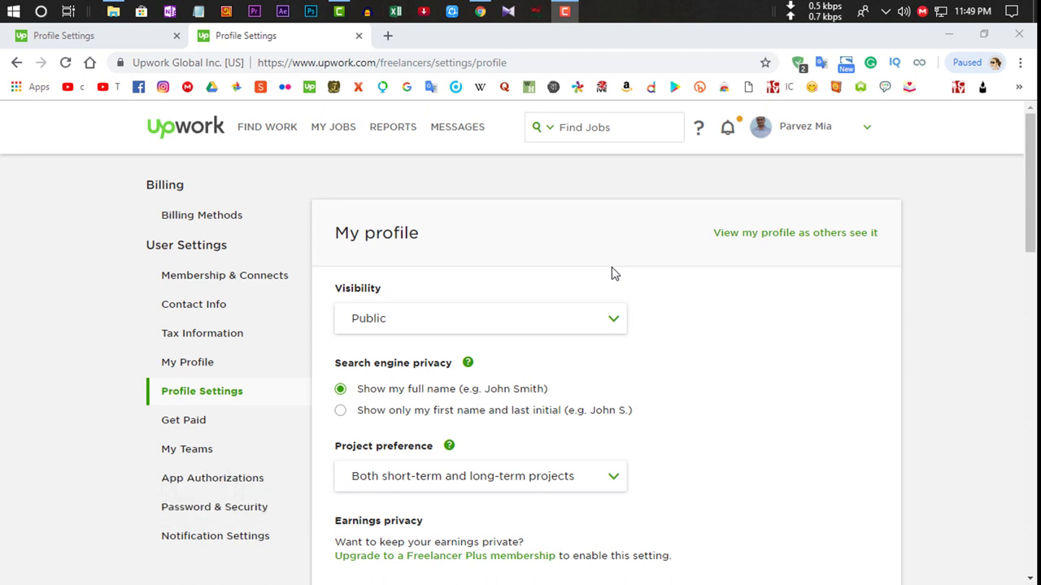
Examine the linked accounts and categories in the profile settings.
left_click_drag(1030, 169, 1008, 401)
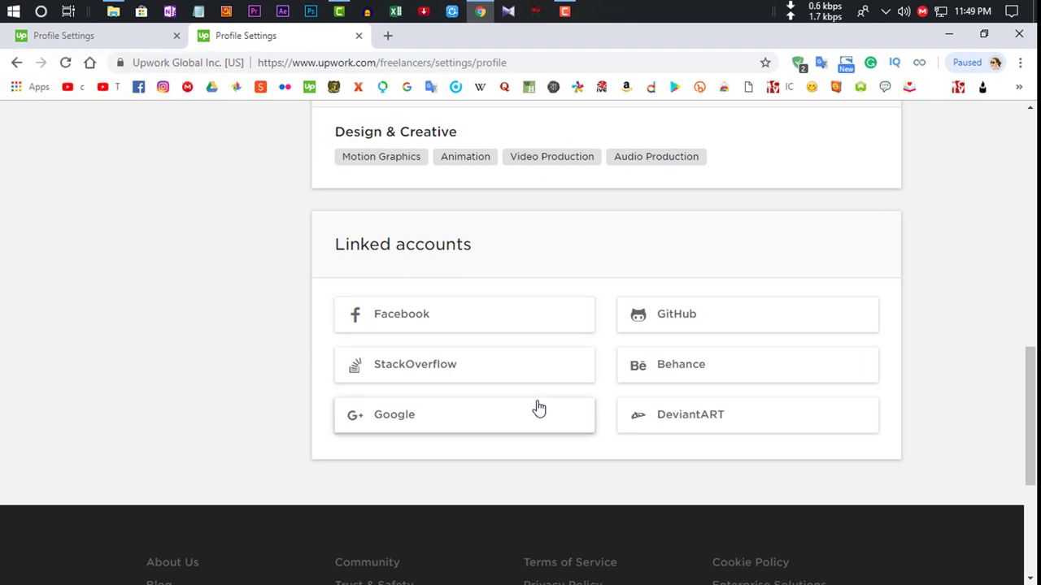
scroll(626, 434, "up", 2)
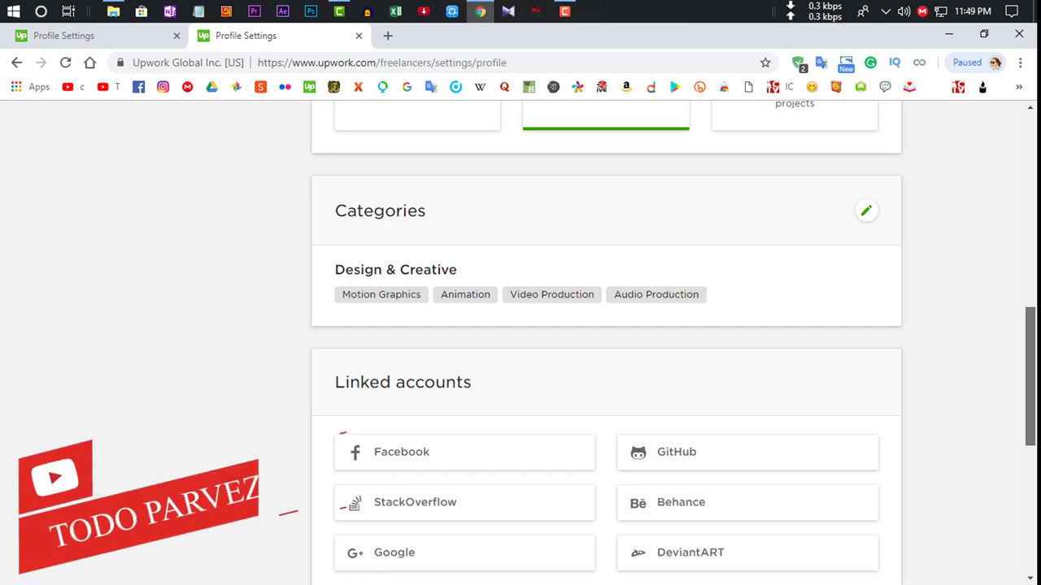
scroll(606, 341, "up", 1)
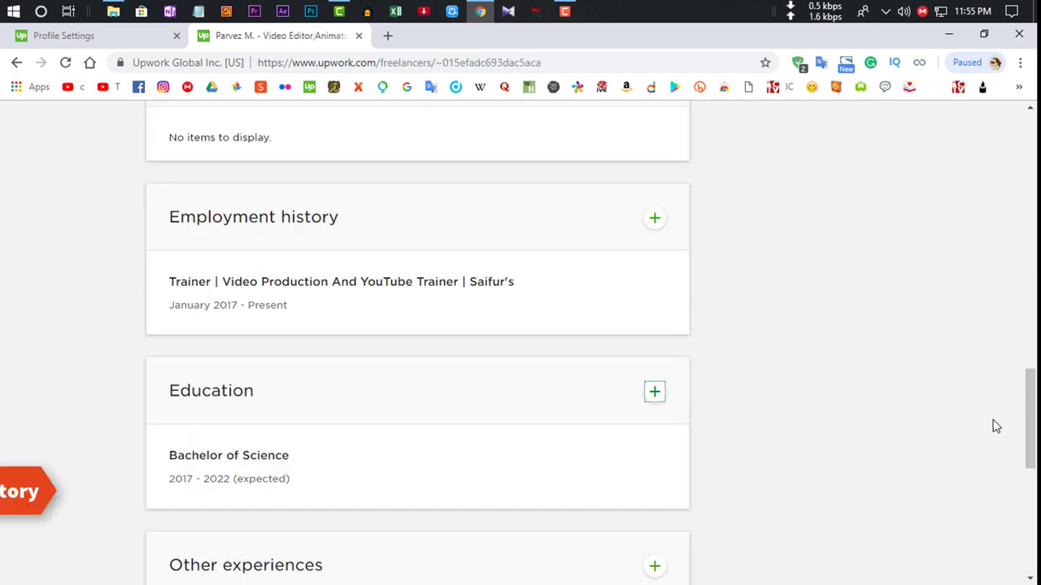
Look over the employment and education sections, inspect the fields of the Add education form, and close it without saving.
scroll(995, 426, "up", 1)
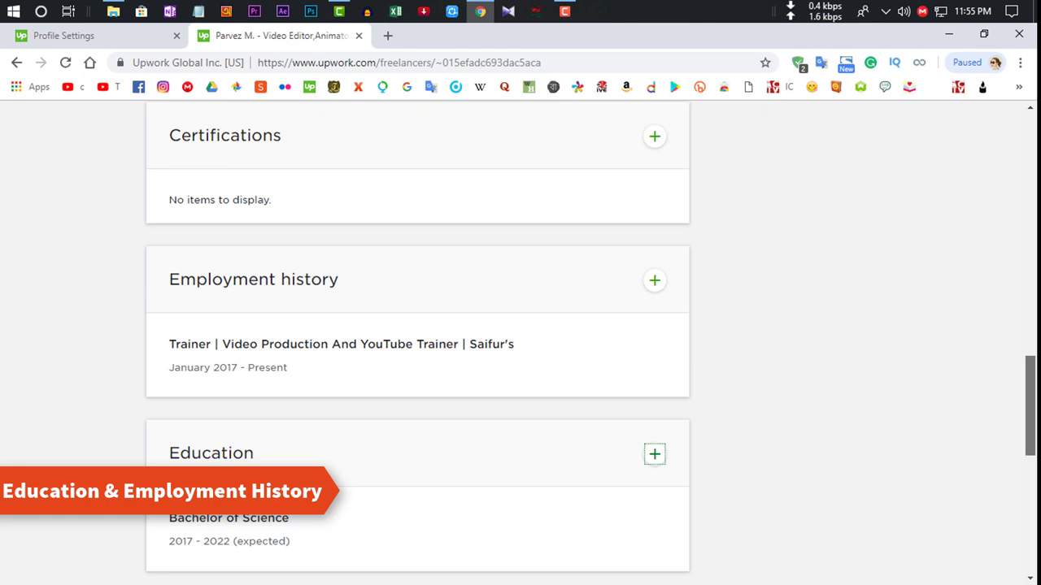
scroll(520, 341, "down", 1)
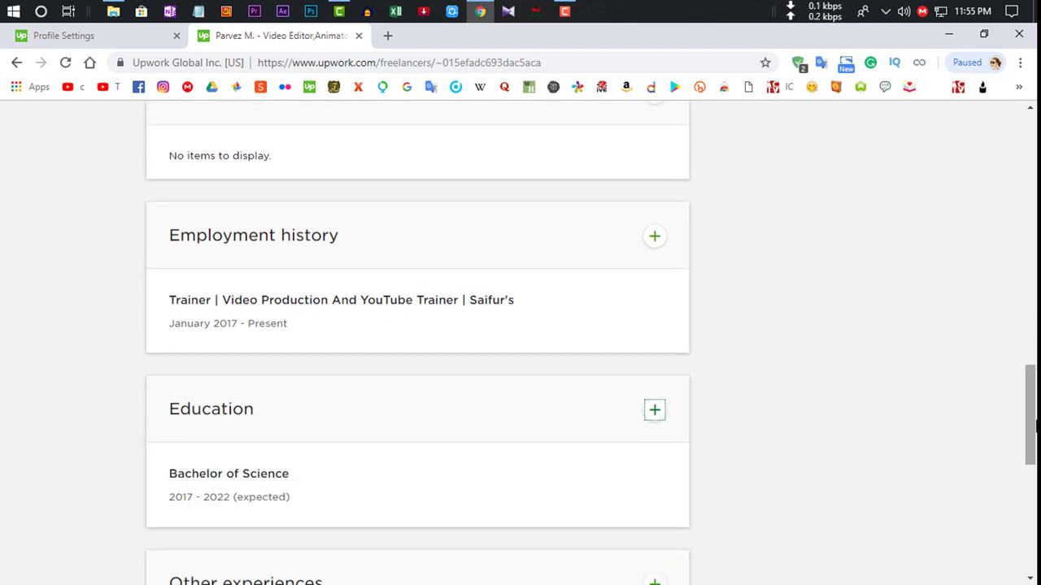
left_click(654, 411)
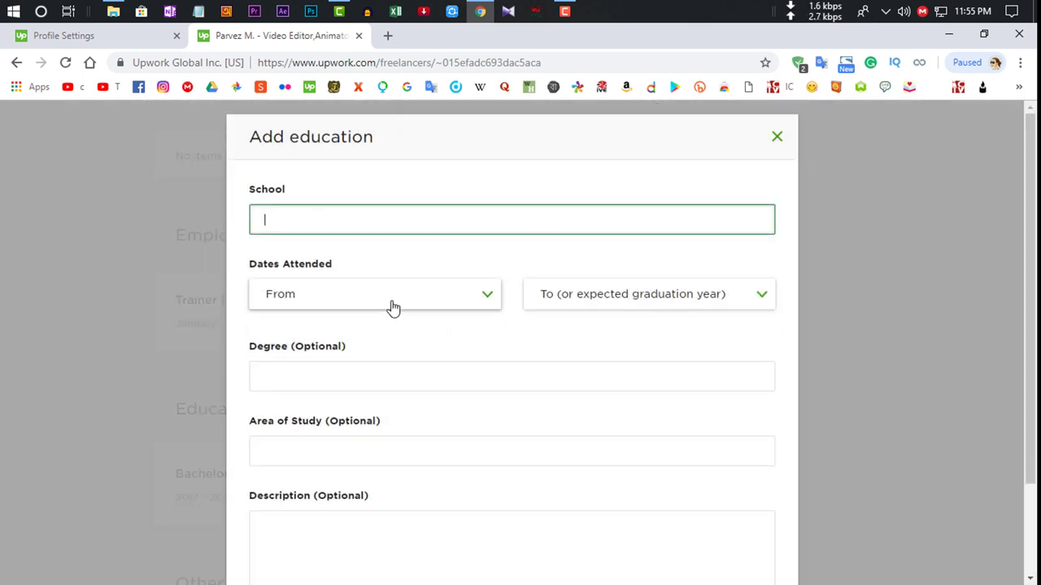
left_click(341, 382)
left_click(340, 446)
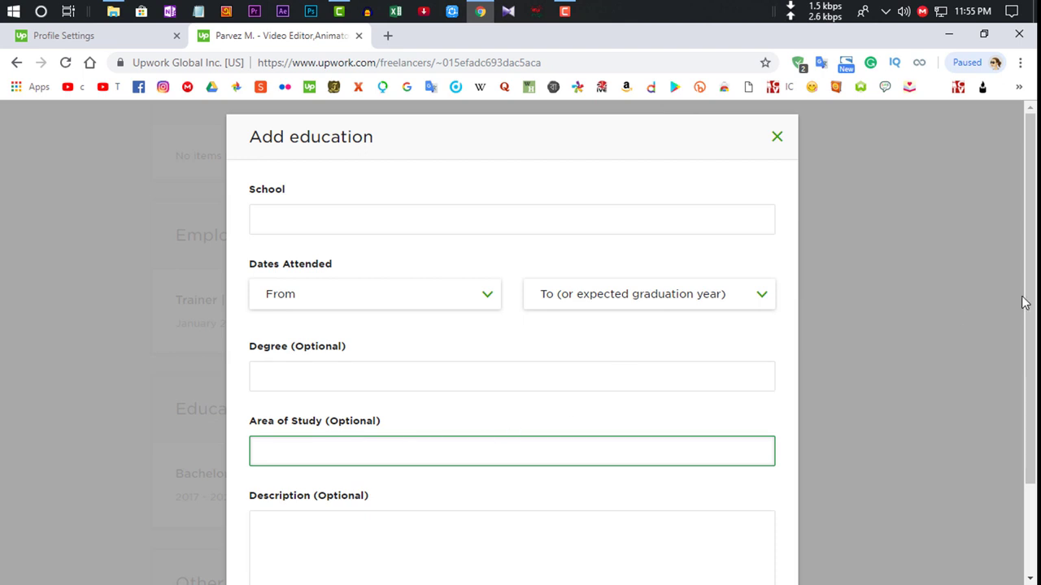
left_click_drag(1022, 301, 1022, 336)
left_click(634, 470)
scroll(633, 457, "down", 2)
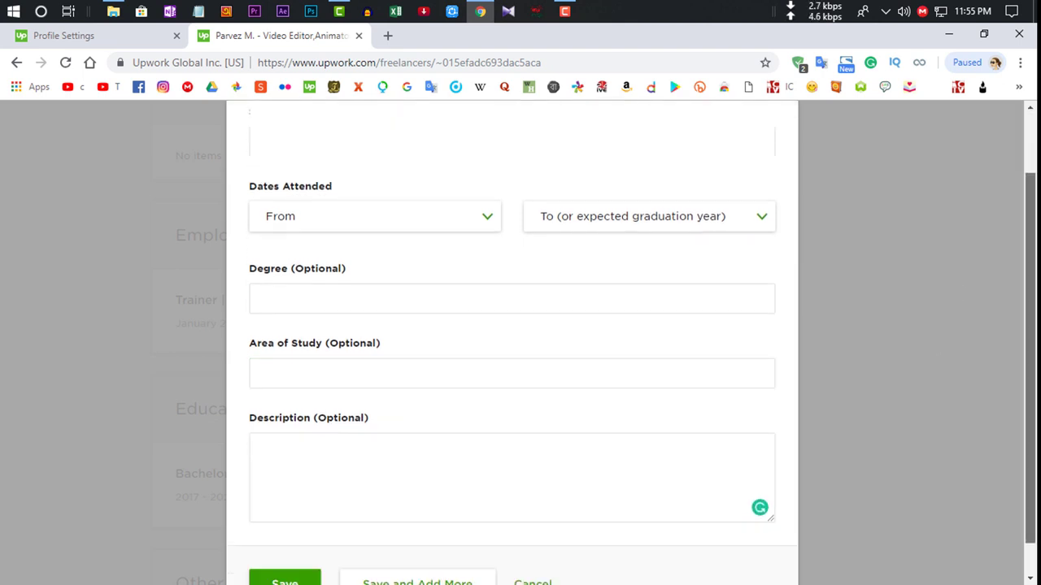
left_click(556, 553)
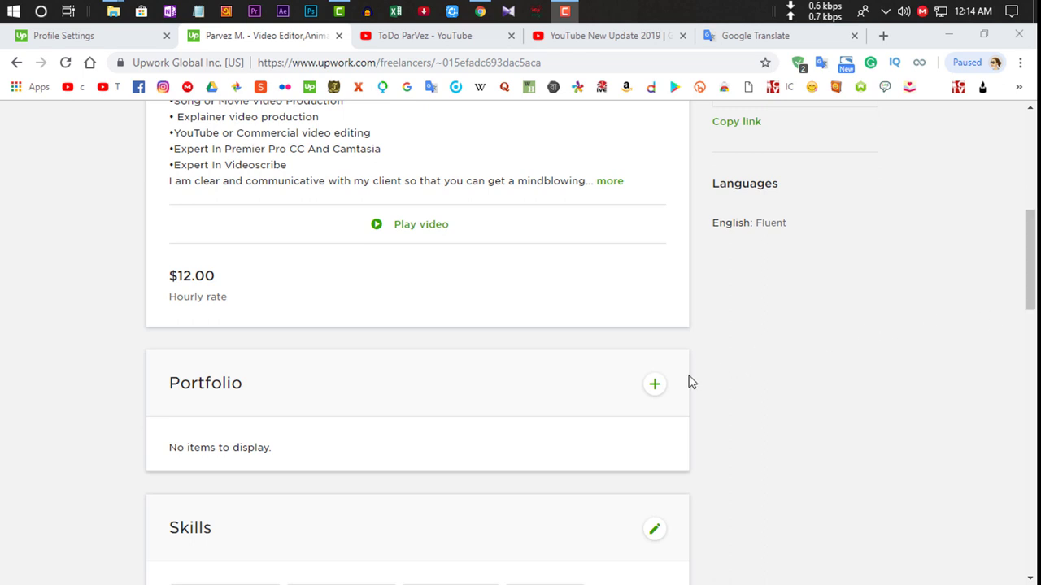
Start a portfolio project titled Channel Trailer in the Design & Creative category with the Motion Graphics subcategory.
left_click(654, 384)
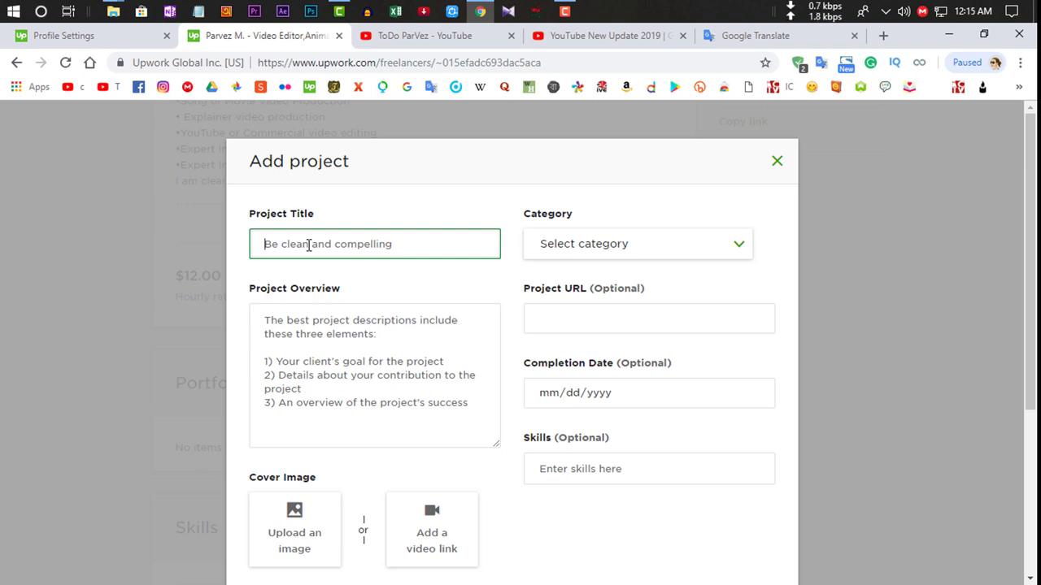
type("Cha")
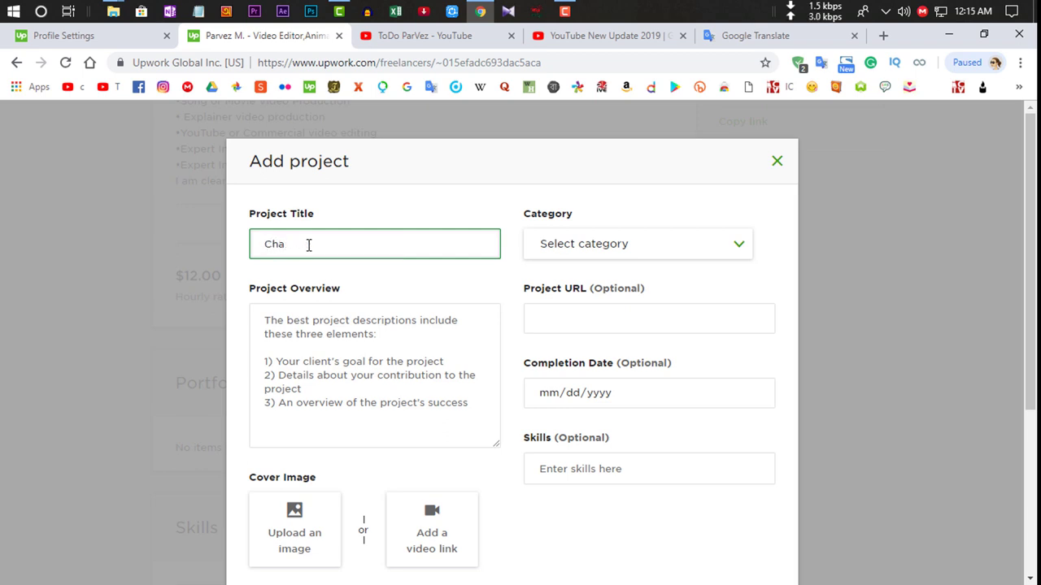
type("nnel Trailer")
left_click(610, 253)
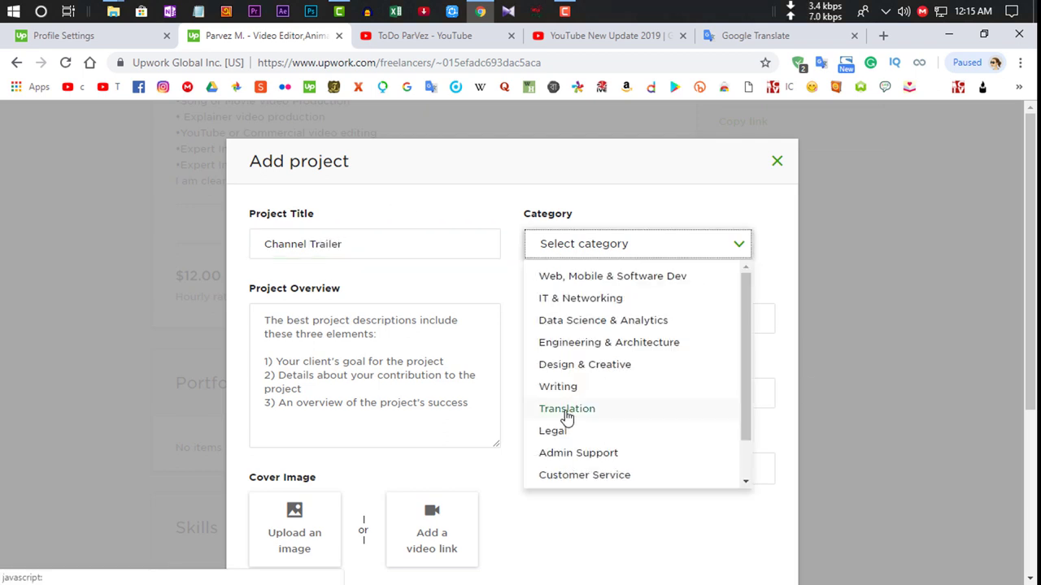
left_click(607, 366)
left_click(585, 297)
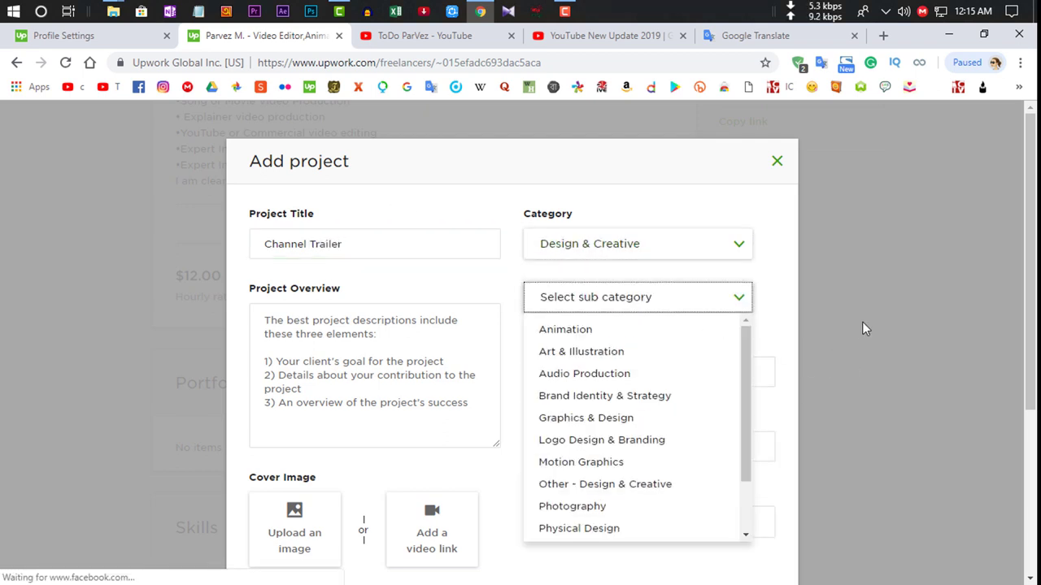
left_click(611, 463)
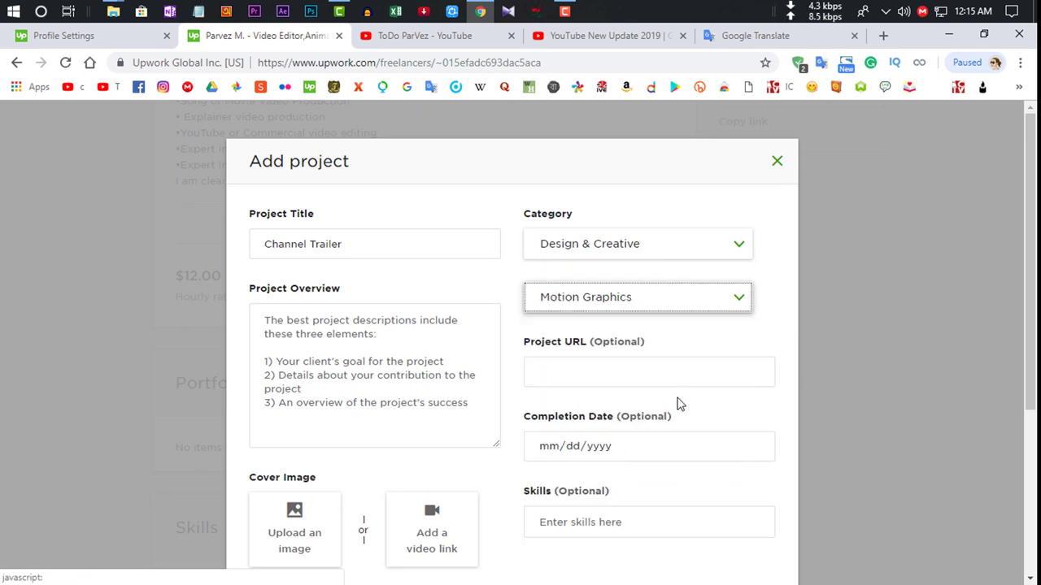
Enter "It was my youtube channel trailer video" as the project overview.
scroll(678, 401, "down", 1)
scroll(802, 277, "down", 1)
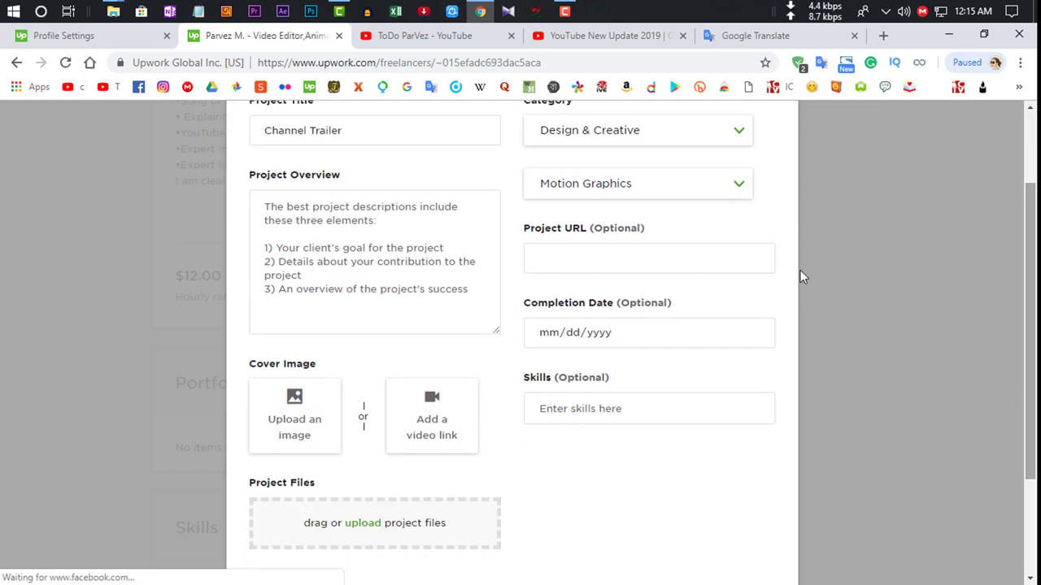
left_click(356, 214)
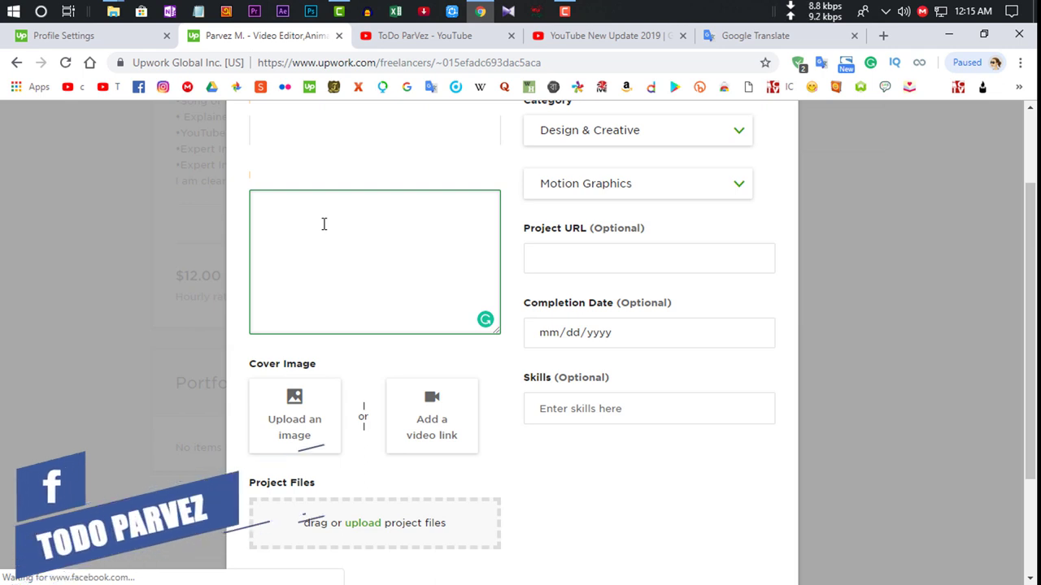
type("It was my youtube channel trailer video")
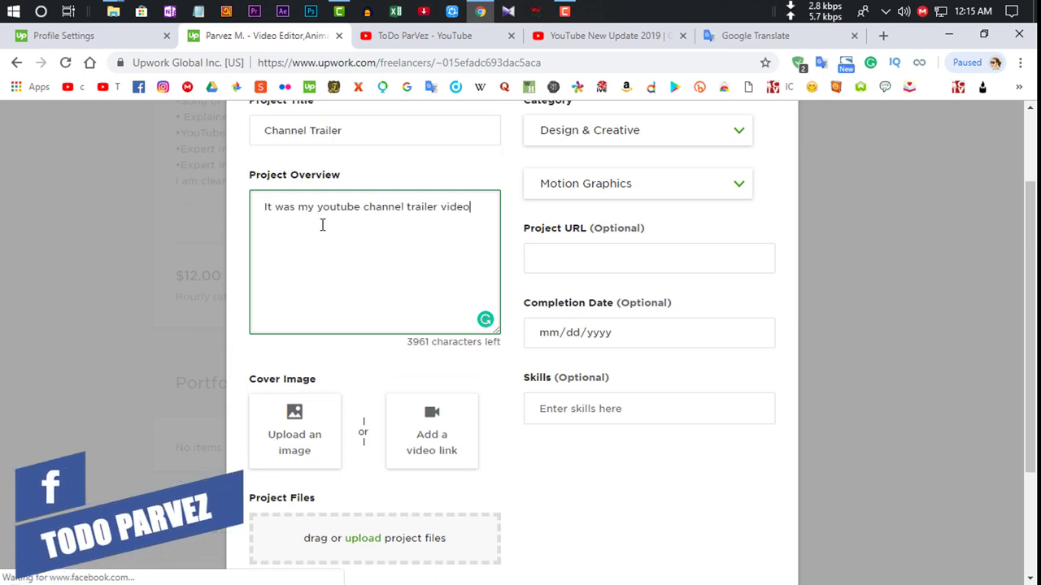
End the project overview with a period and upload the Website Presentation .aep file from the Desktop as a project file.
type(".")
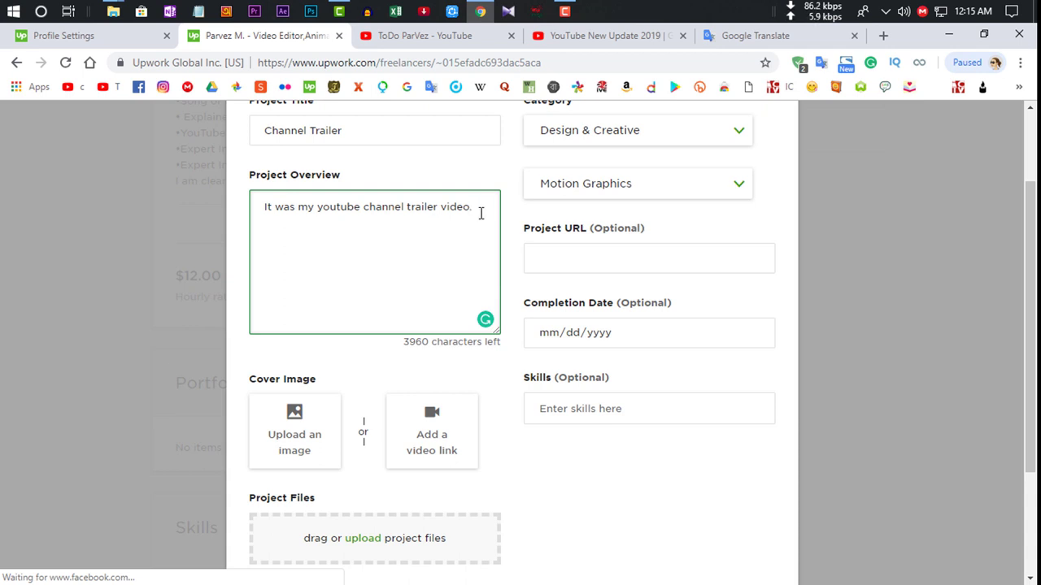
left_click_drag(1030, 325, 1030, 366)
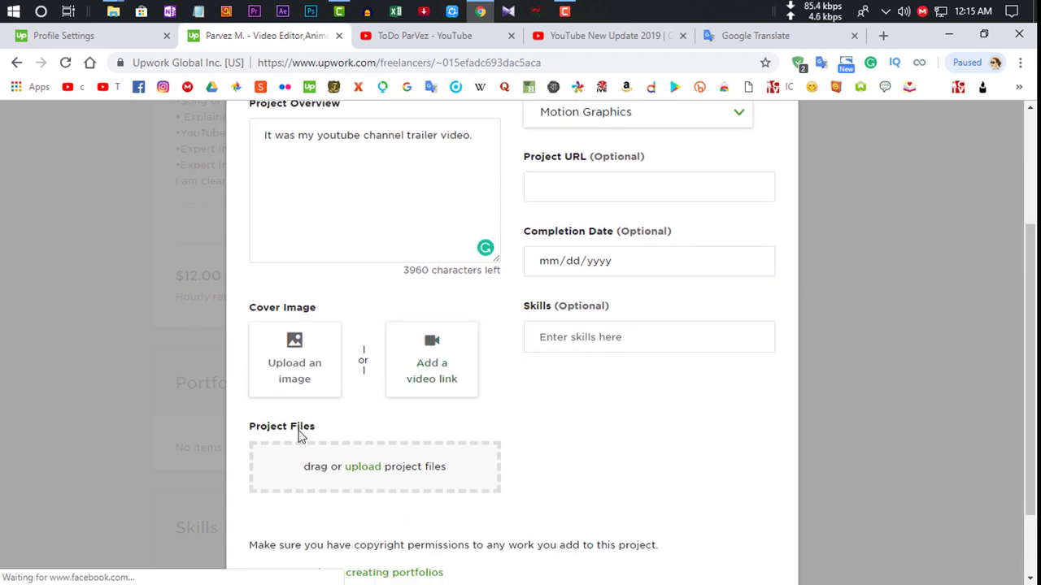
left_click(363, 469)
left_click(827, 182)
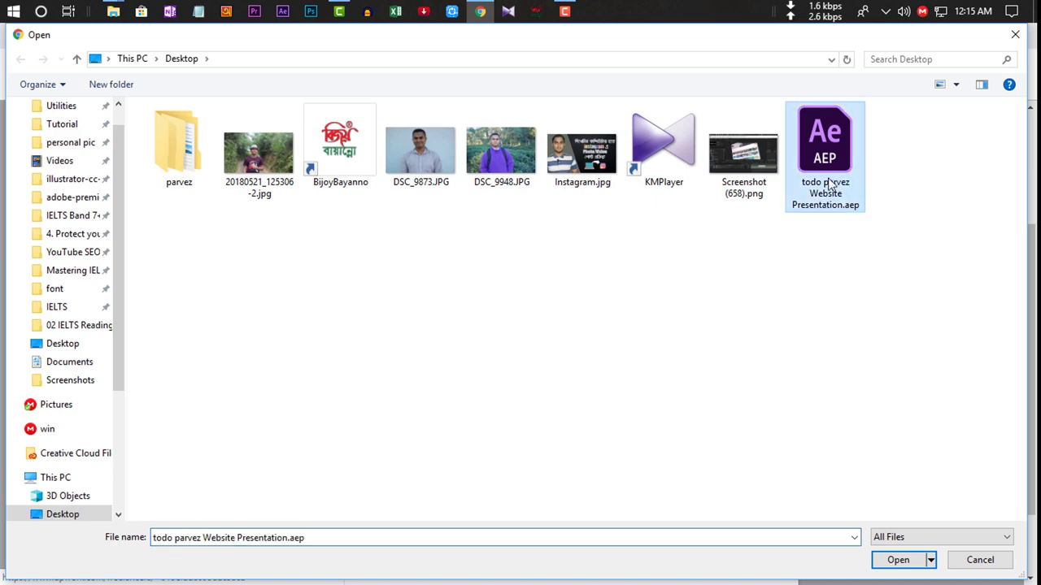
left_click(898, 559)
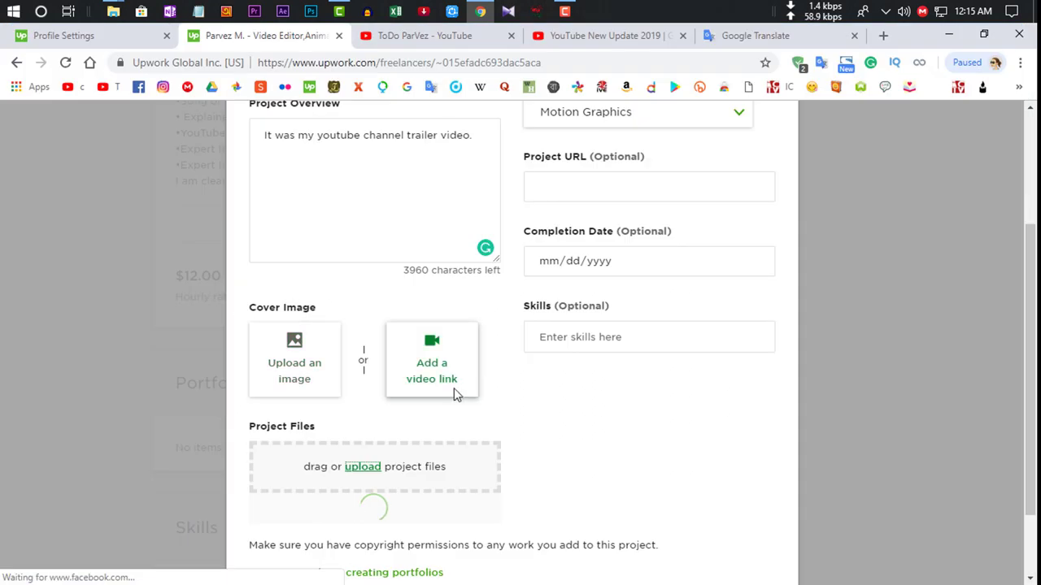
Set Screenshot (658).png as the project's cover image, enlarging the crop frame to the image's full height, and save the thumbnail.
left_click(284, 371)
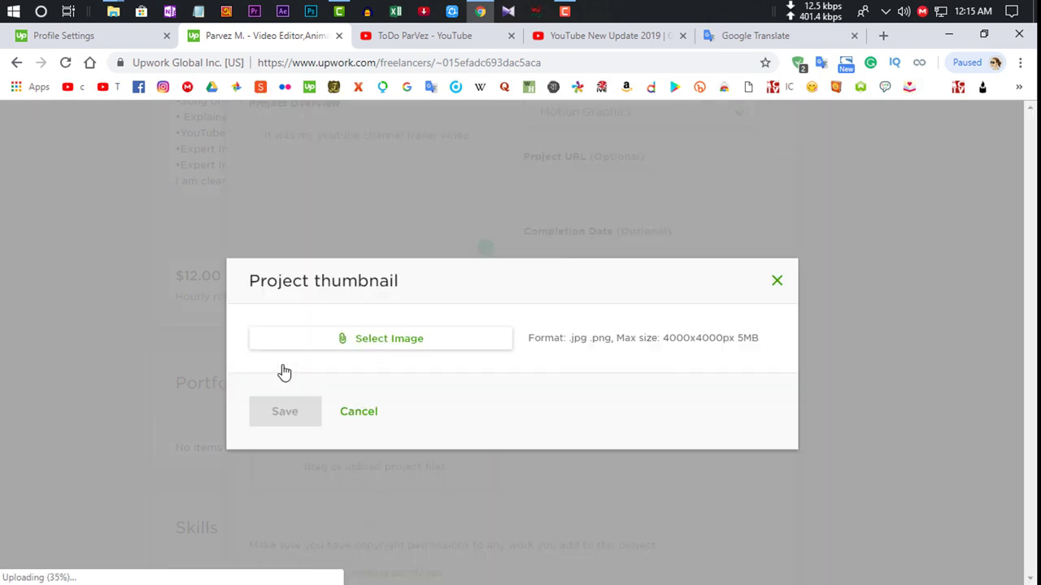
left_click(420, 328)
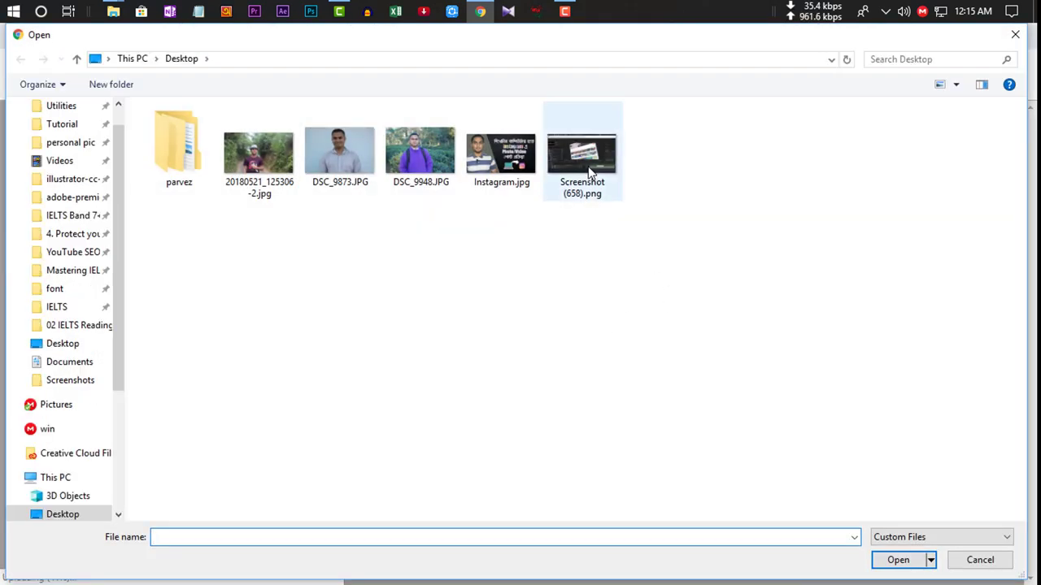
left_click(620, 189)
left_click(904, 561)
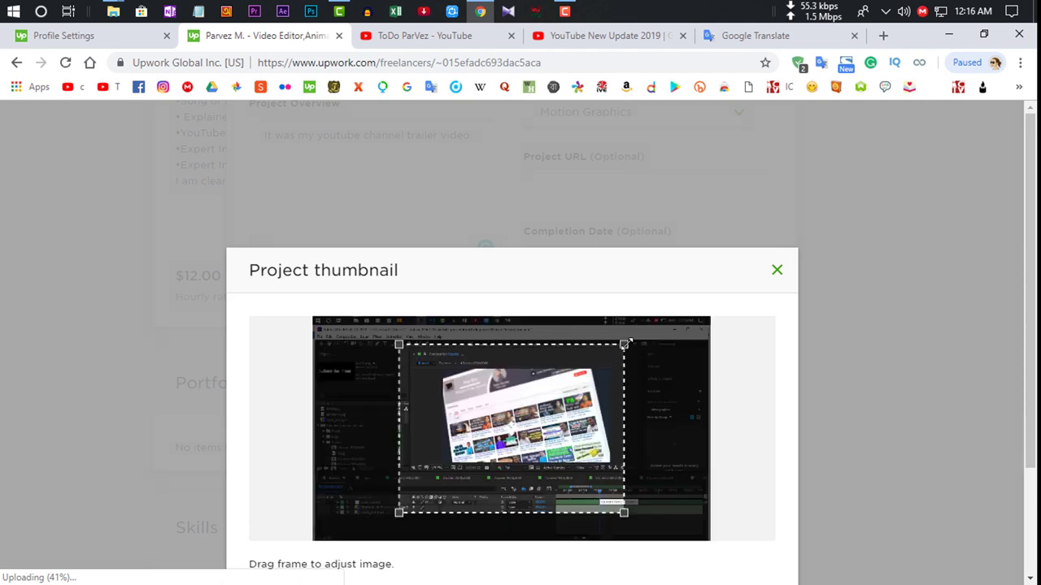
left_click_drag(624, 345, 684, 298)
scroll(750, 436, "down", 2)
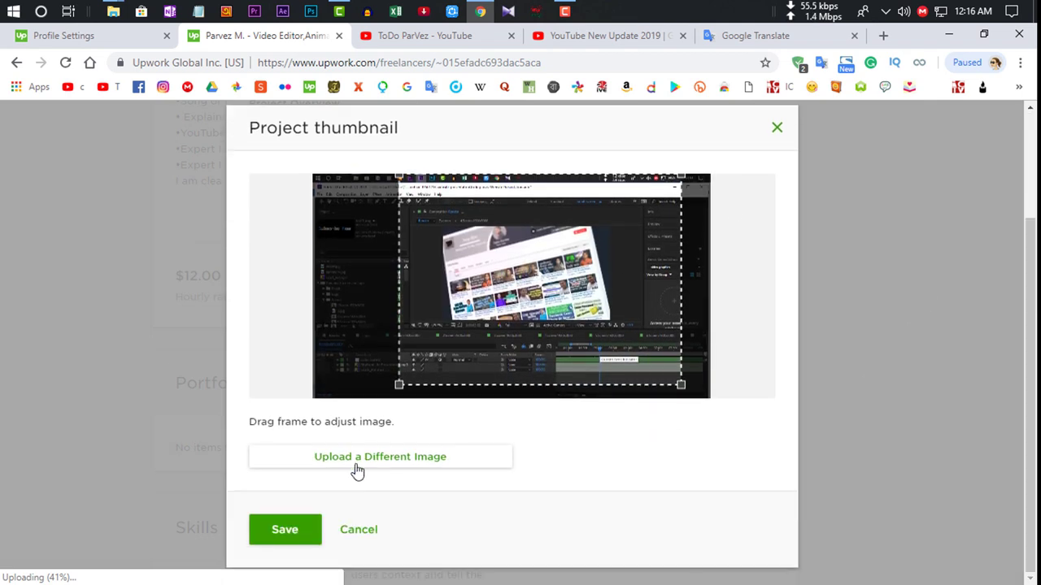
left_click_drag(398, 384, 342, 448)
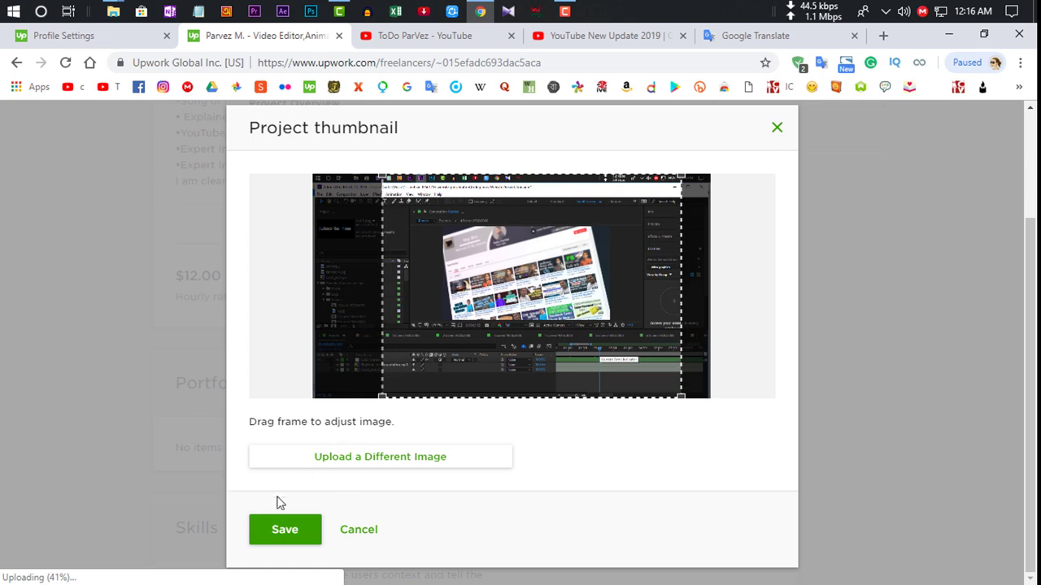
left_click(274, 529)
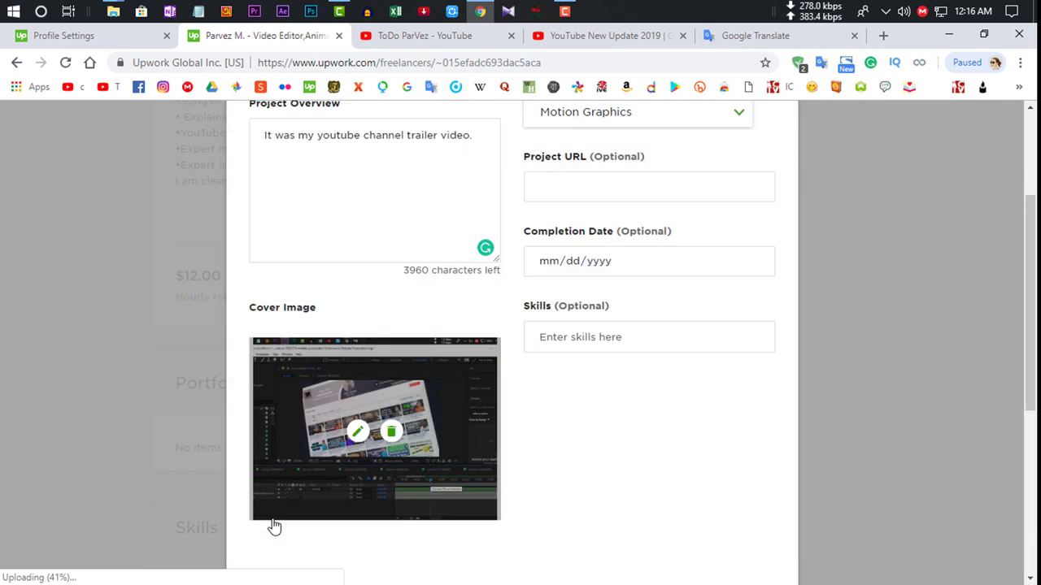
Add Adobe After Effects to the project's skills.
left_click_drag(1028, 309, 1026, 232)
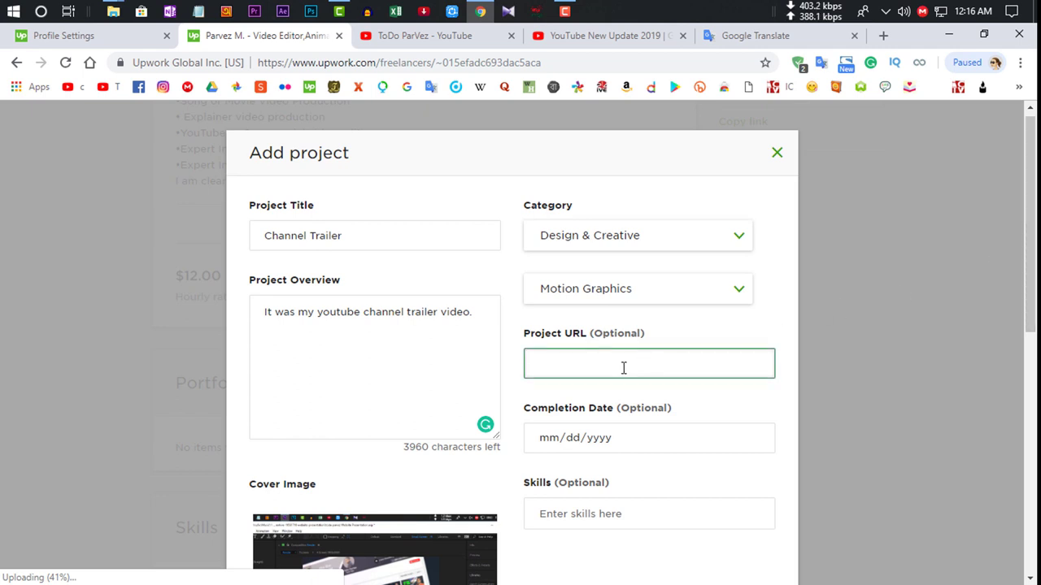
scroll(651, 342, "down", 2)
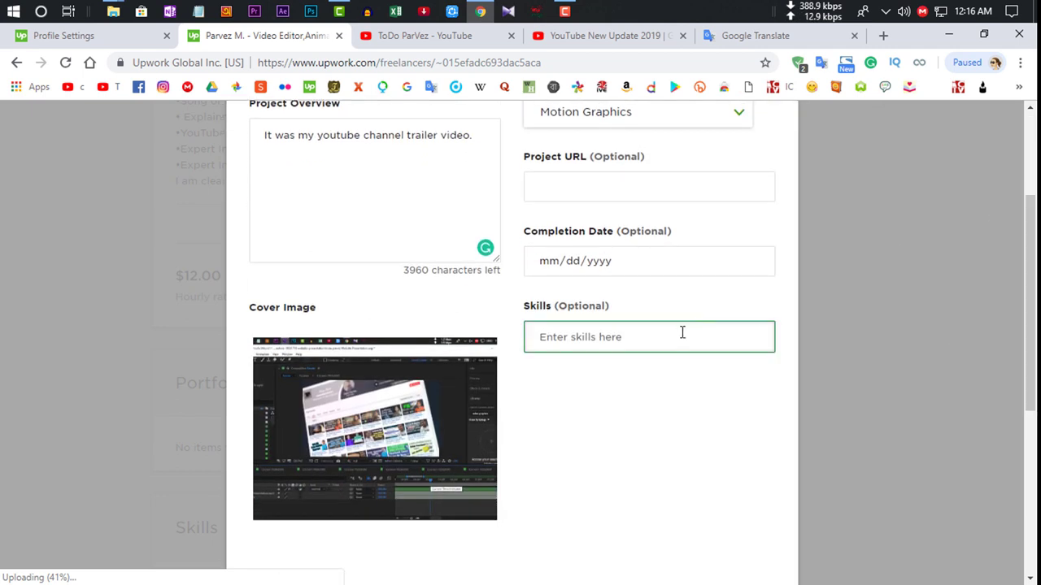
left_click(588, 339)
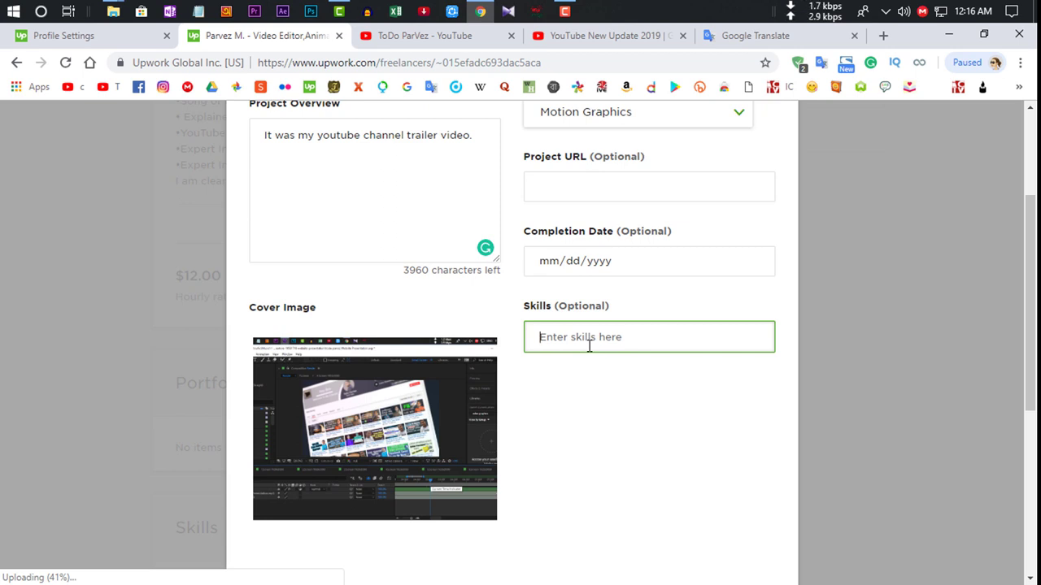
type("After Effe")
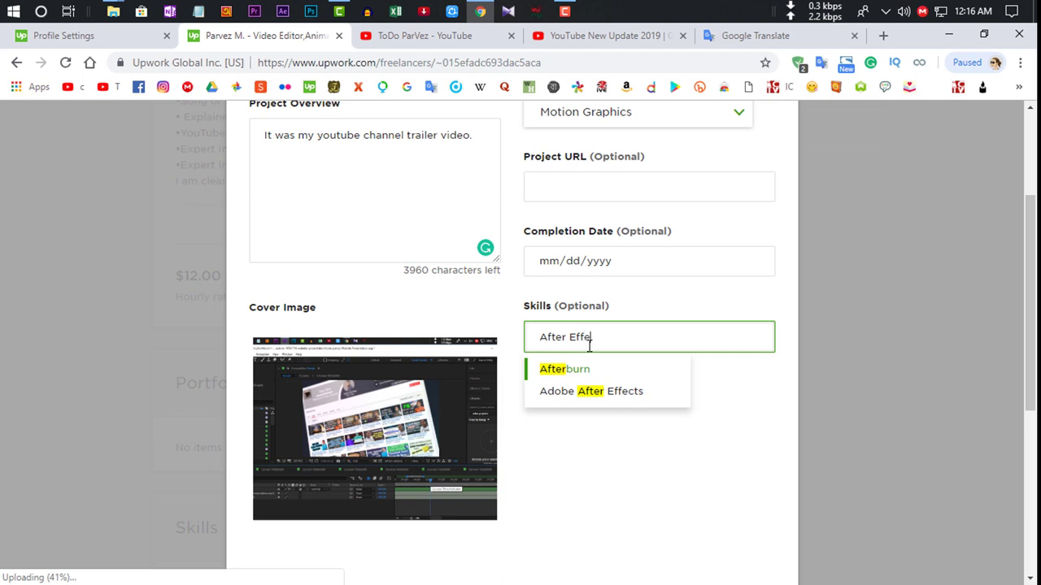
type("cts")
left_click(567, 394)
Review the completed Channel Trailer form, publish the project, and check its entry in the profile's portfolio.
scroll(1034, 285, "up", 1)
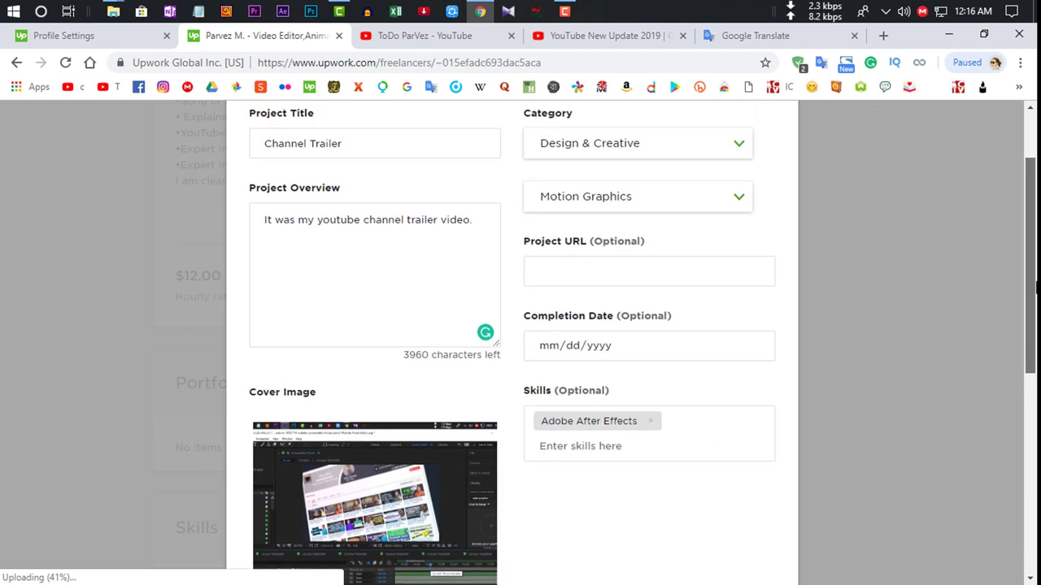
scroll(358, 244, "up", 1)
scroll(358, 244, "down", 2)
scroll(357, 243, "up", 2)
left_click(356, 216)
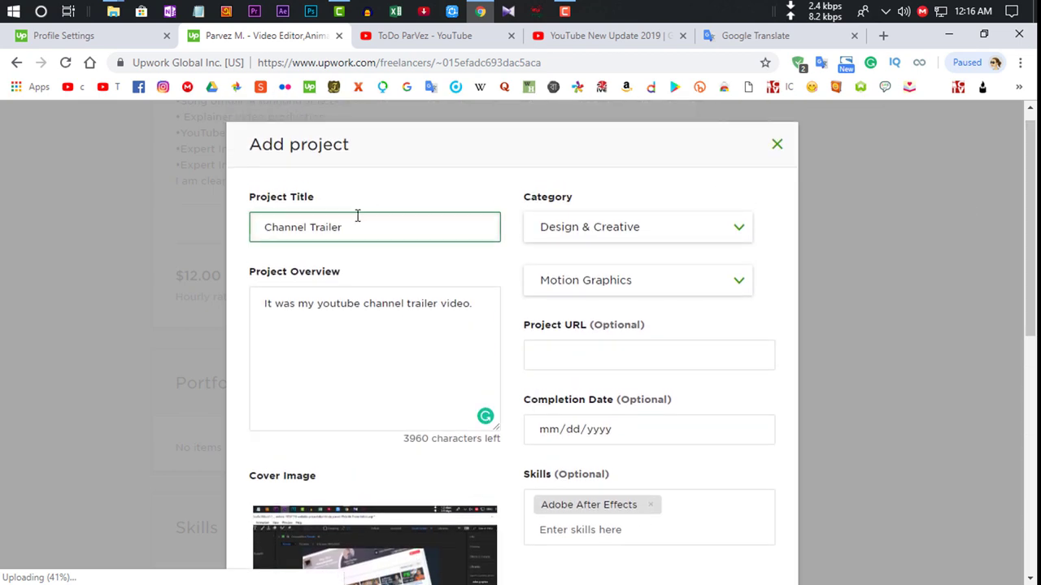
left_click_drag(1030, 228, 920, 492)
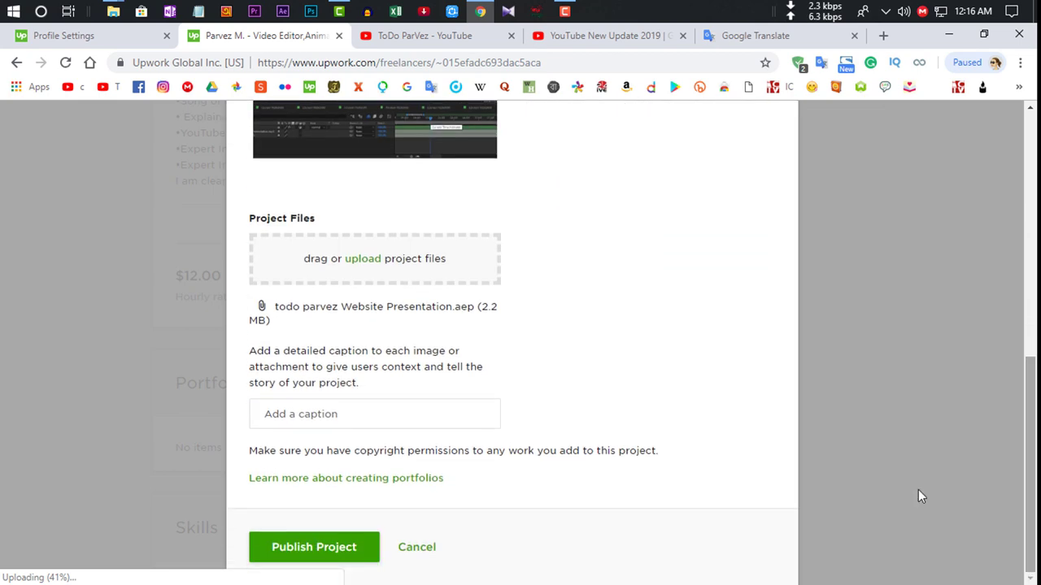
left_click(303, 554)
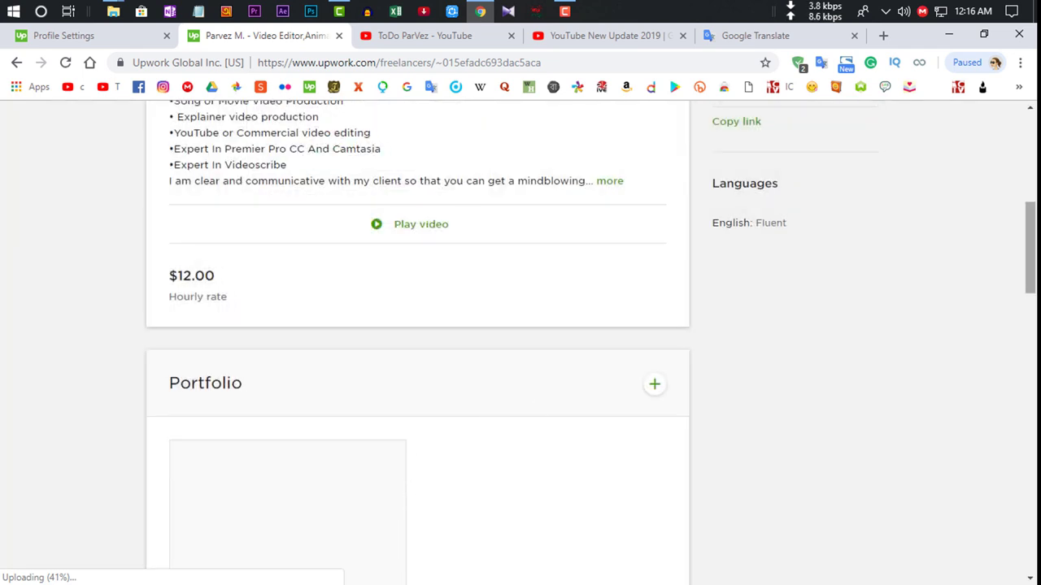
left_click_drag(1030, 260, 1030, 293)
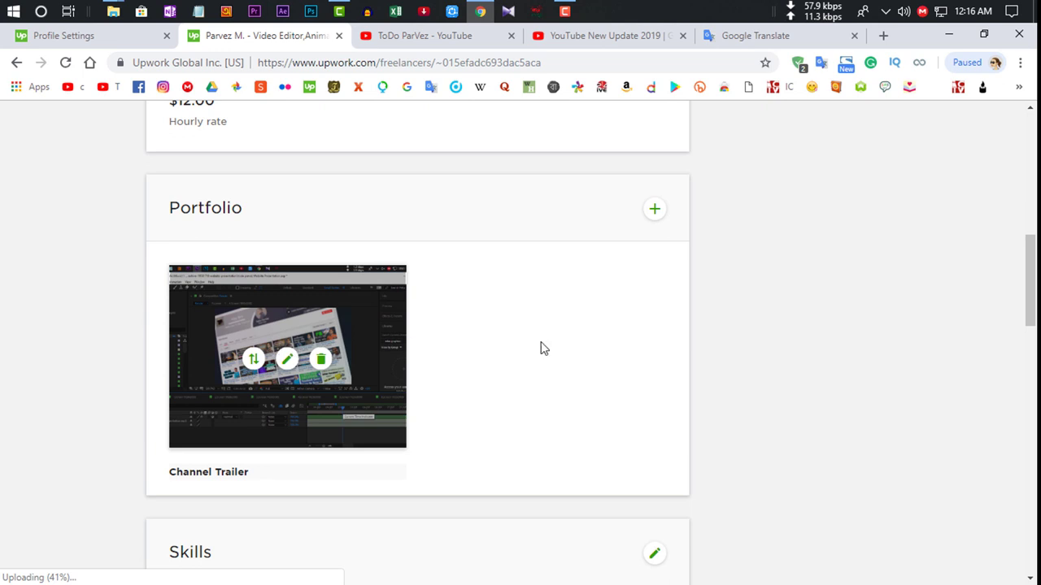
Look over the fields of a new Add project form and close it without publishing.
left_click(654, 209)
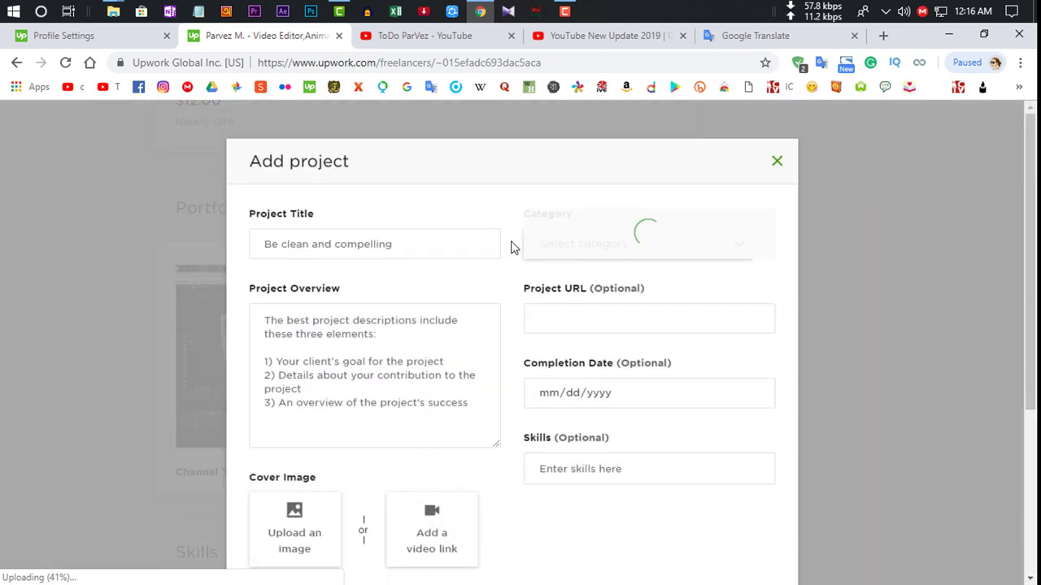
left_click_drag(1030, 230, 1034, 384)
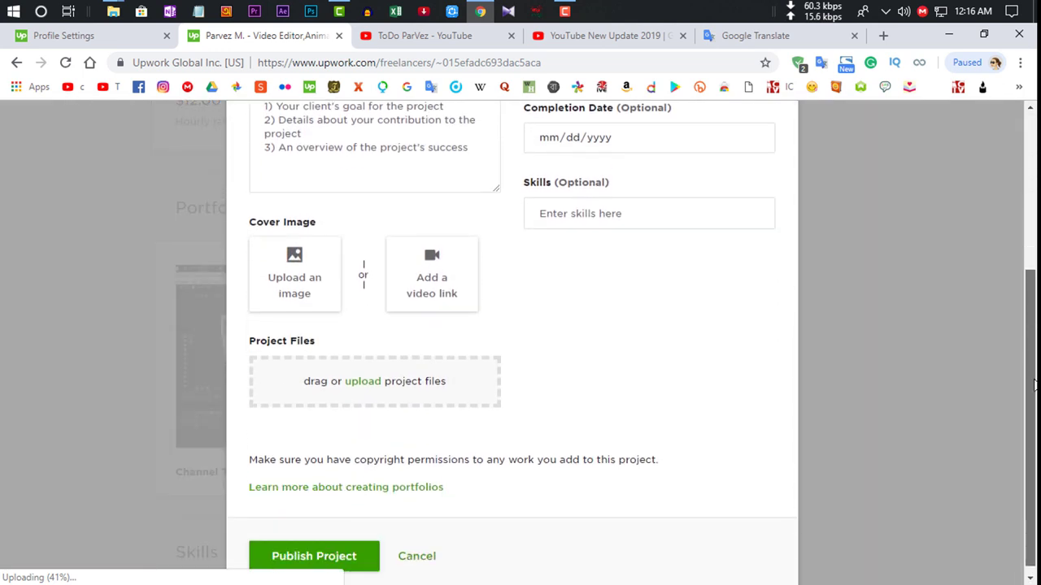
scroll(1034, 384, "up", 3)
left_click(776, 160)
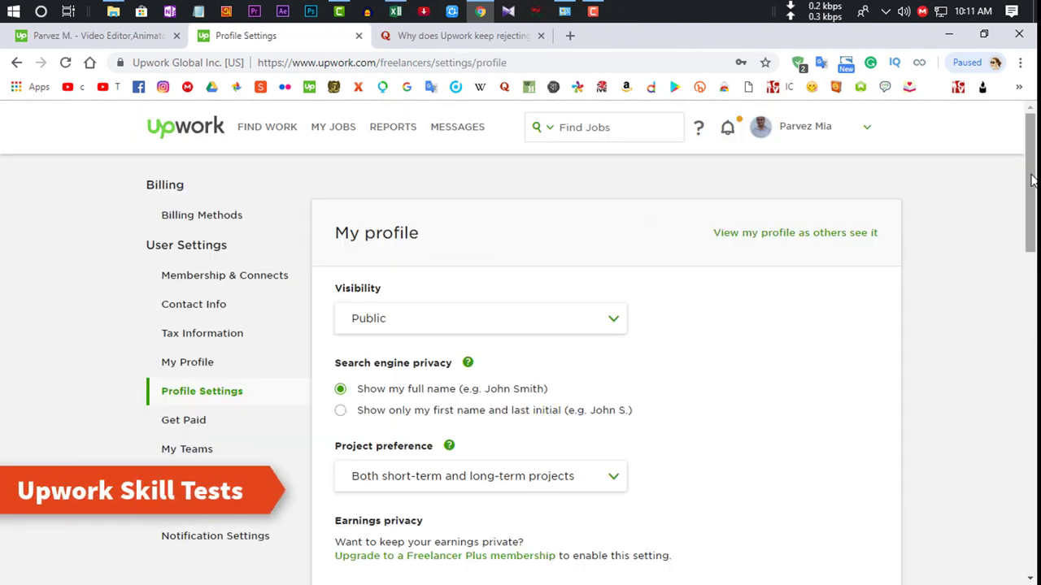
In the profile settings, edit the service categories to select Other - Design & Creative and save the selection.
scroll(1033, 213, "down", 1)
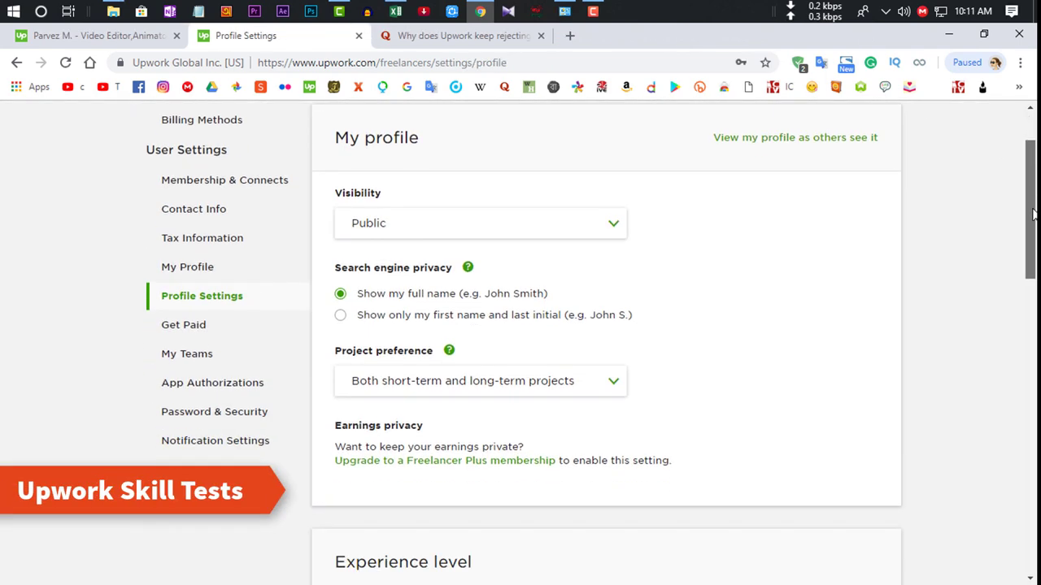
left_click_drag(1033, 213, 1033, 362)
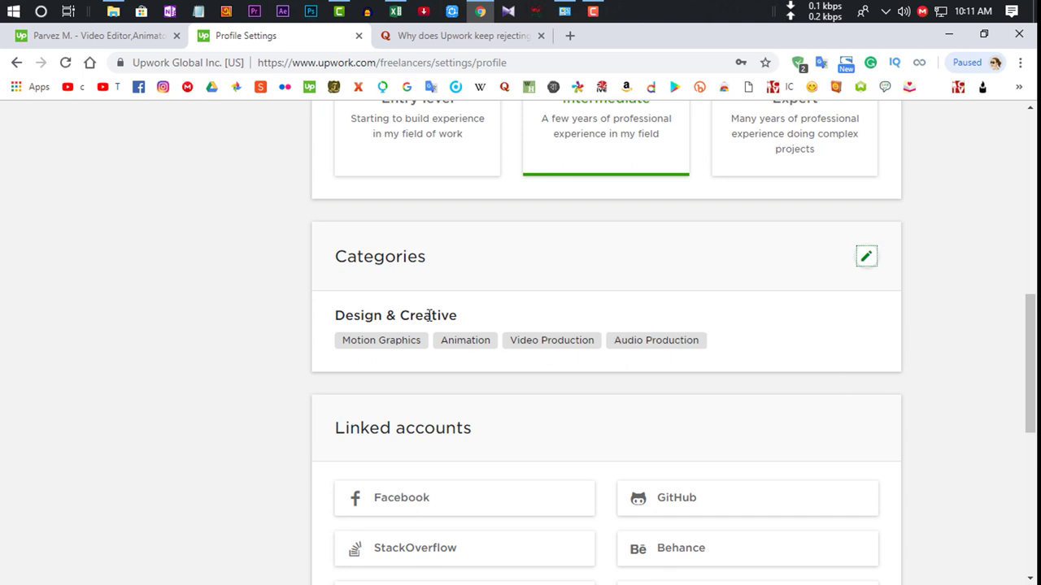
left_click_drag(332, 321, 468, 322)
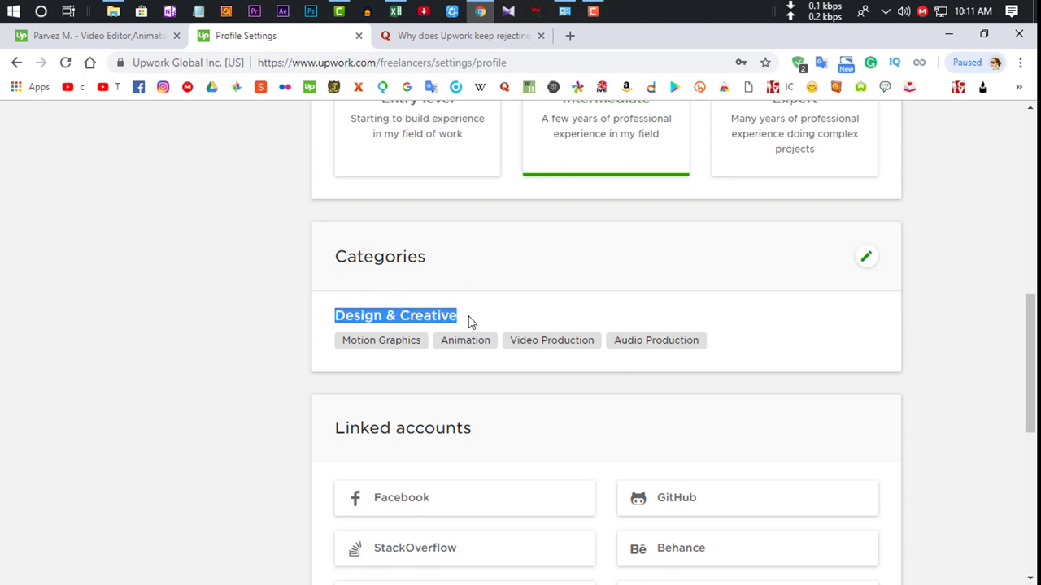
left_click(902, 285)
left_click(863, 259)
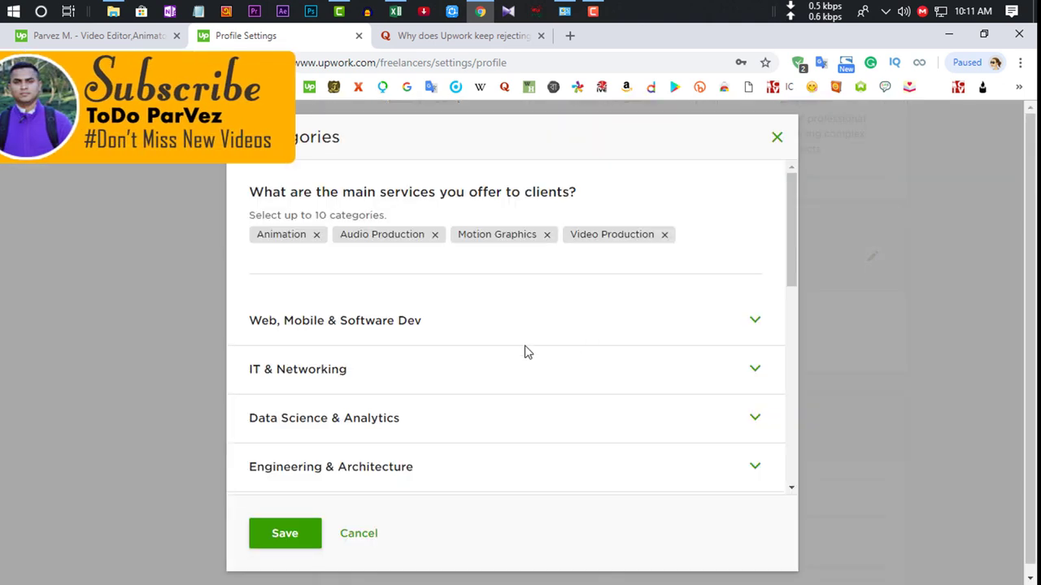
left_click_drag(790, 236, 785, 342)
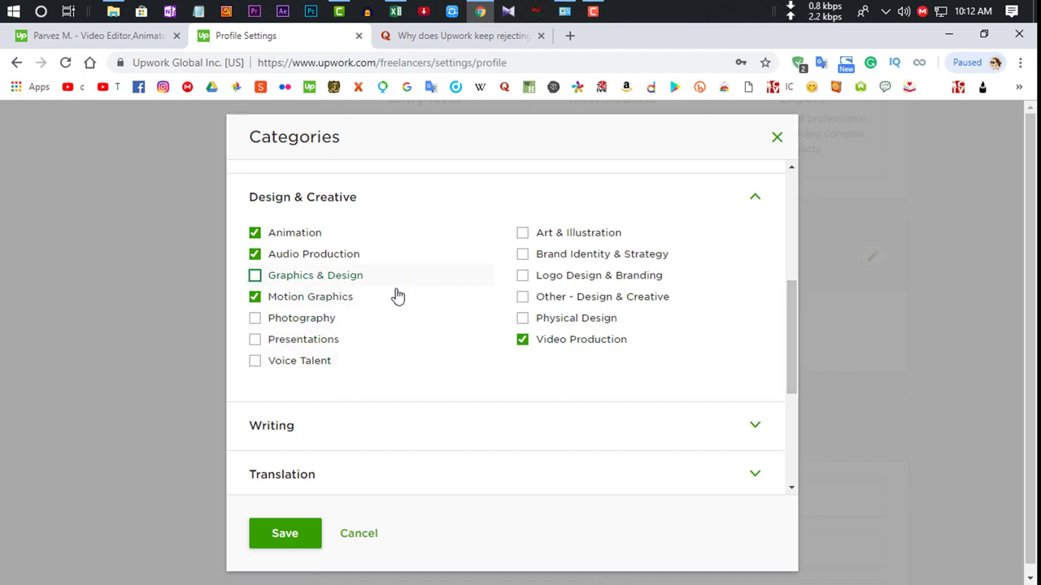
left_click(561, 302)
left_click(284, 535)
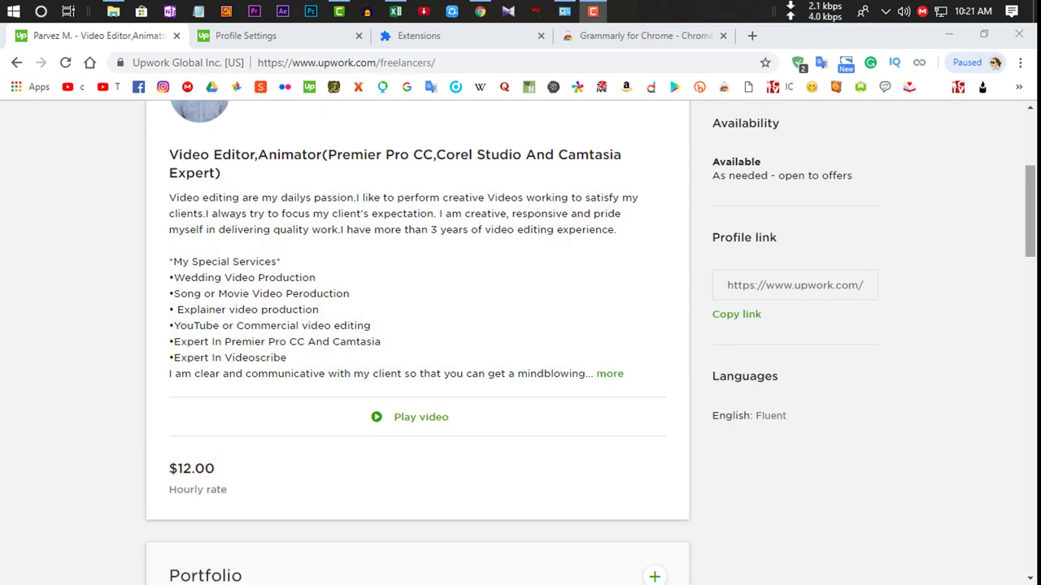
Examine the profile's title and overview, the Grammarly entry among the Chrome extensions, and its Chrome Web Store page.
mouse_move(1030, 228)
left_mouse_down()
mouse_move(1033, 335)
mouse_move(1034, 232)
left_mouse_up()
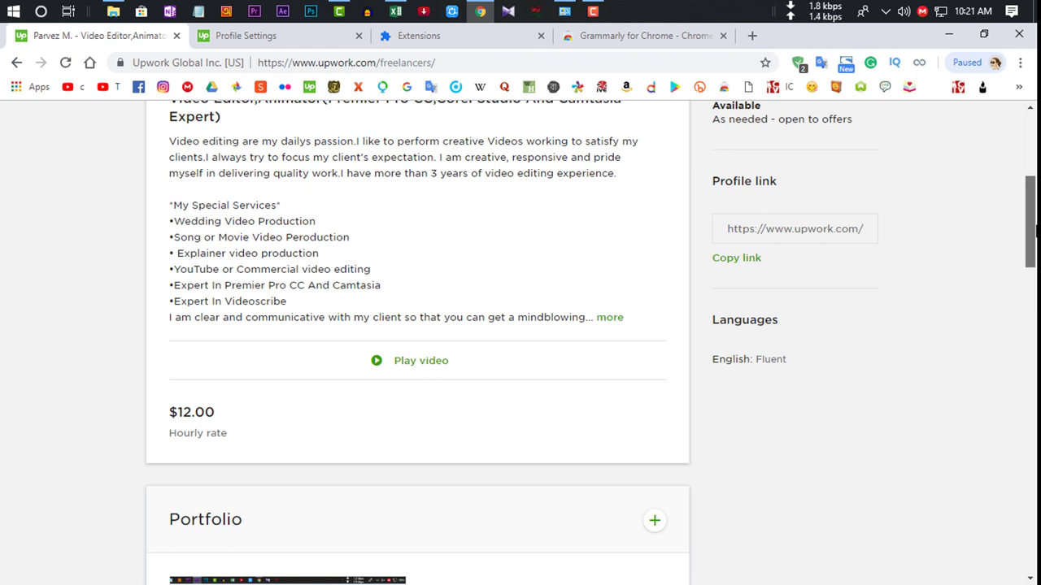
left_click_drag(1035, 232, 1033, 215)
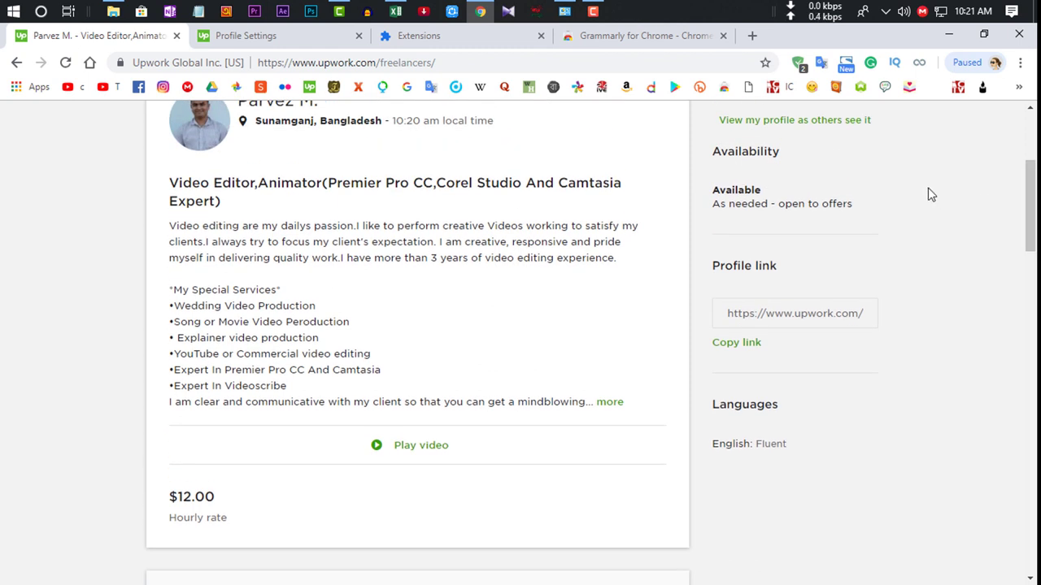
mouse_move(773, 213)
left_click(476, 38)
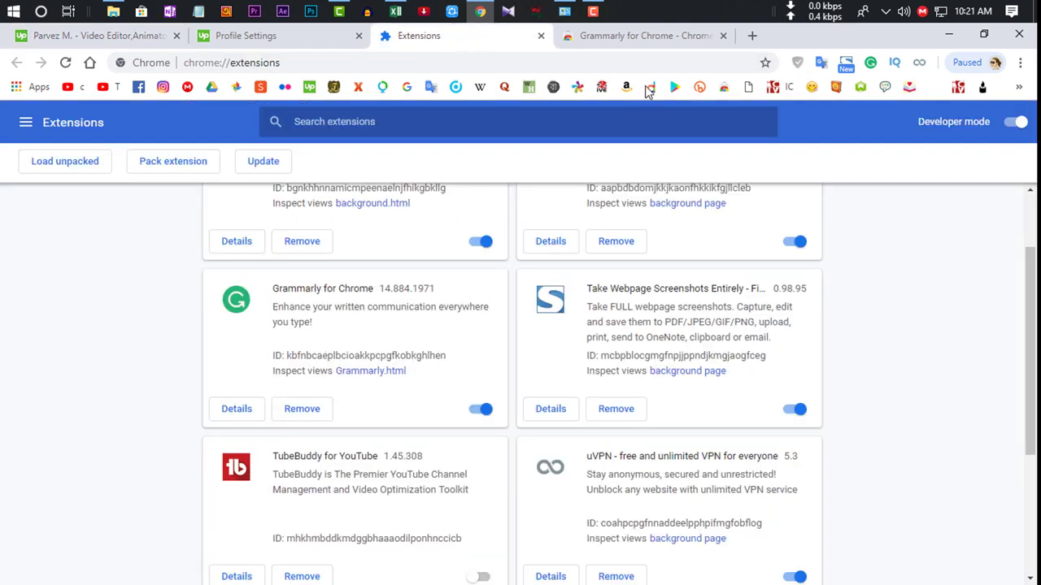
left_click(638, 41)
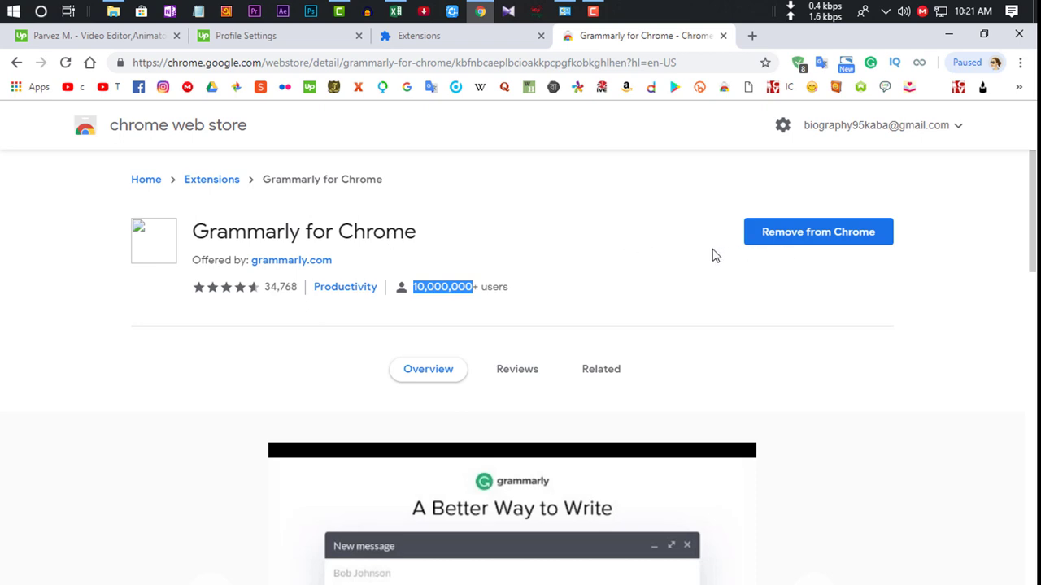
left_click(382, 235)
Open the profile's Overview text for editing and enlarge its text box so the whole description fits.
left_click(108, 40)
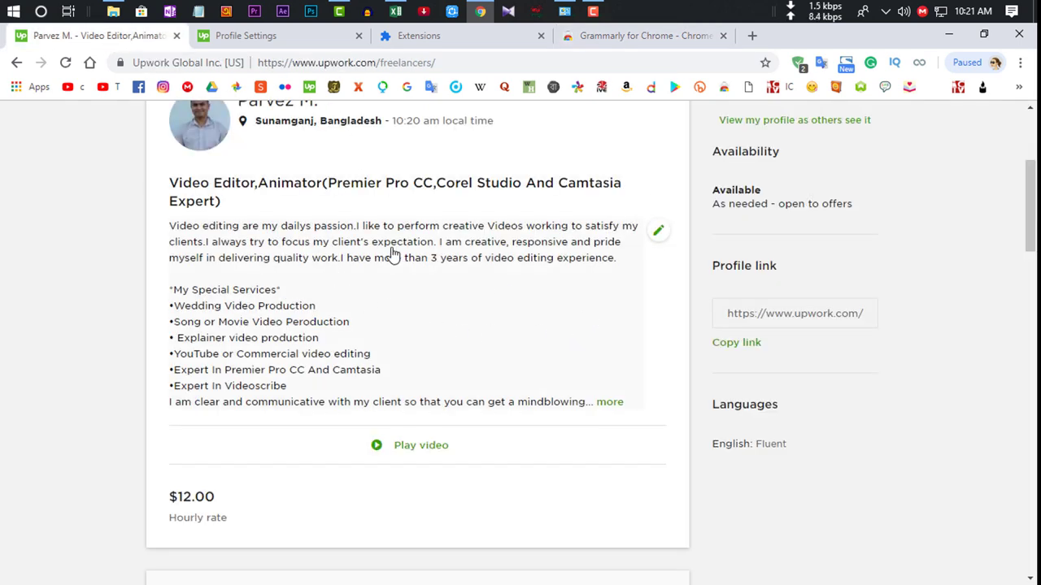
left_click(658, 231)
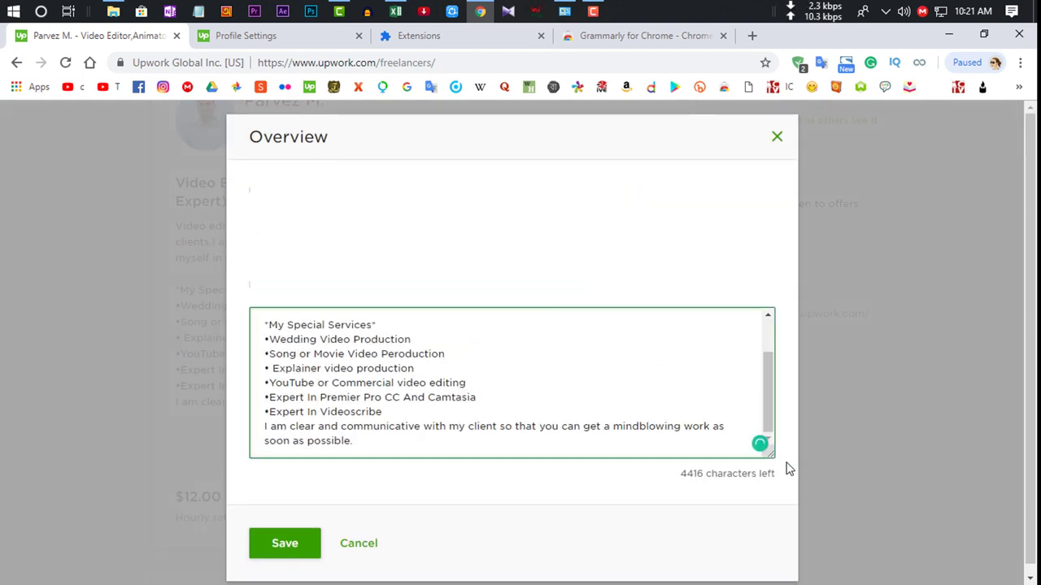
left_click_drag(770, 455, 772, 574)
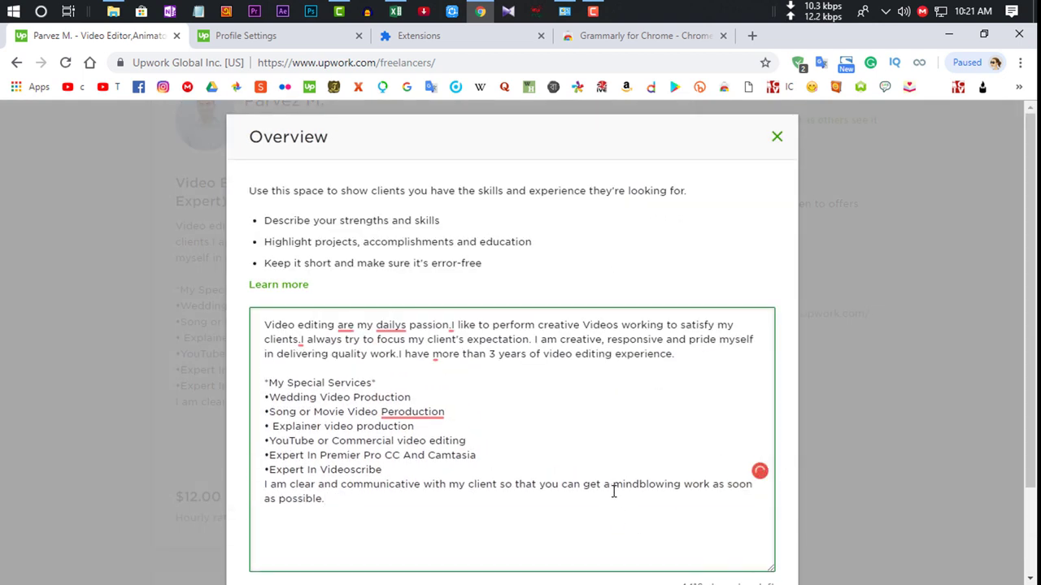
scroll(964, 472, "down", 1)
left_click(520, 418)
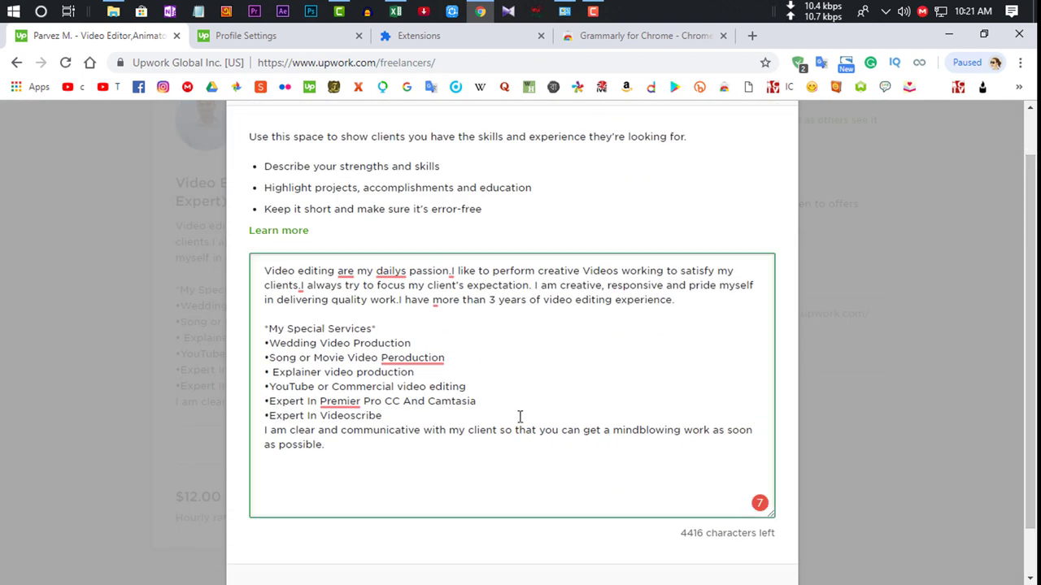
Accept Grammarly's corrections in the overview's first sentence, replacing "are" with "is" and "dailys" with "daily".
mouse_move(347, 270)
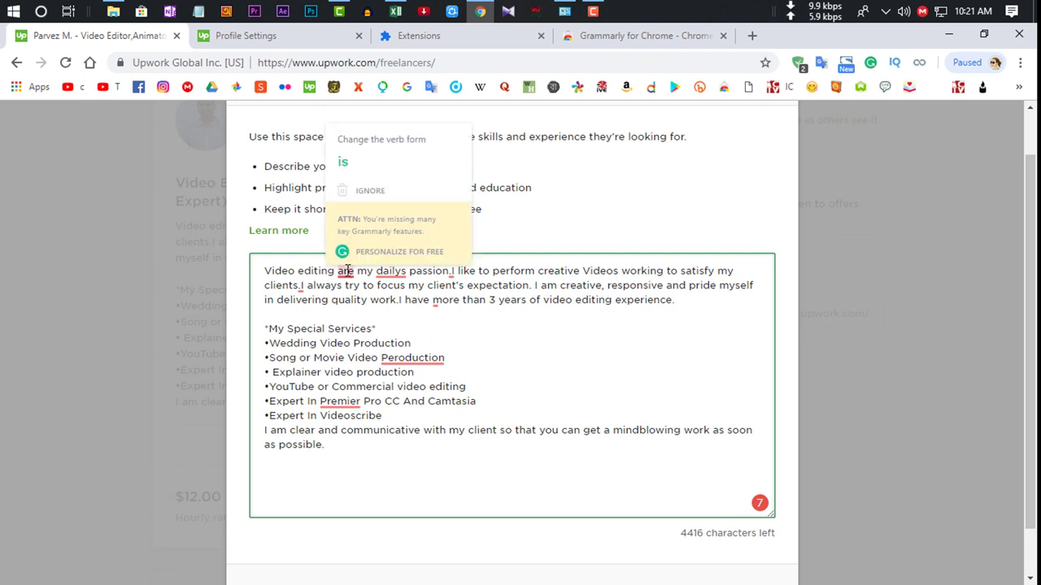
left_click(342, 162)
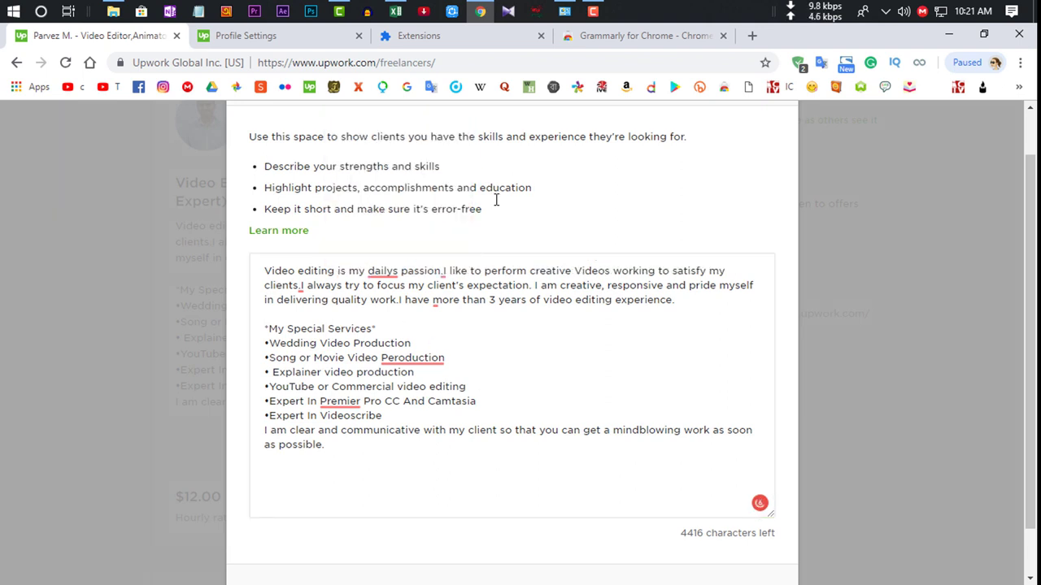
mouse_move(373, 274)
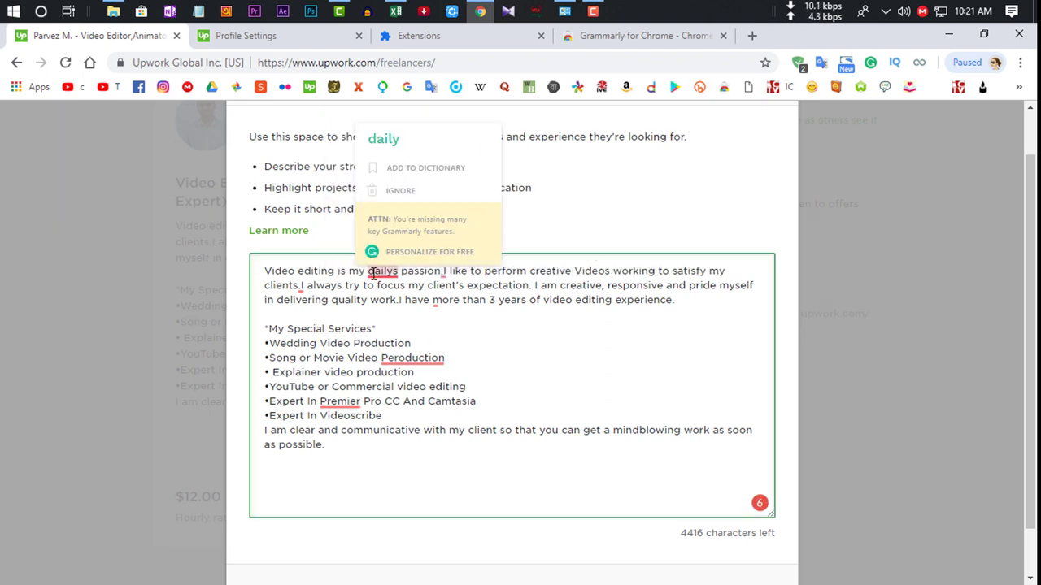
left_click(406, 155)
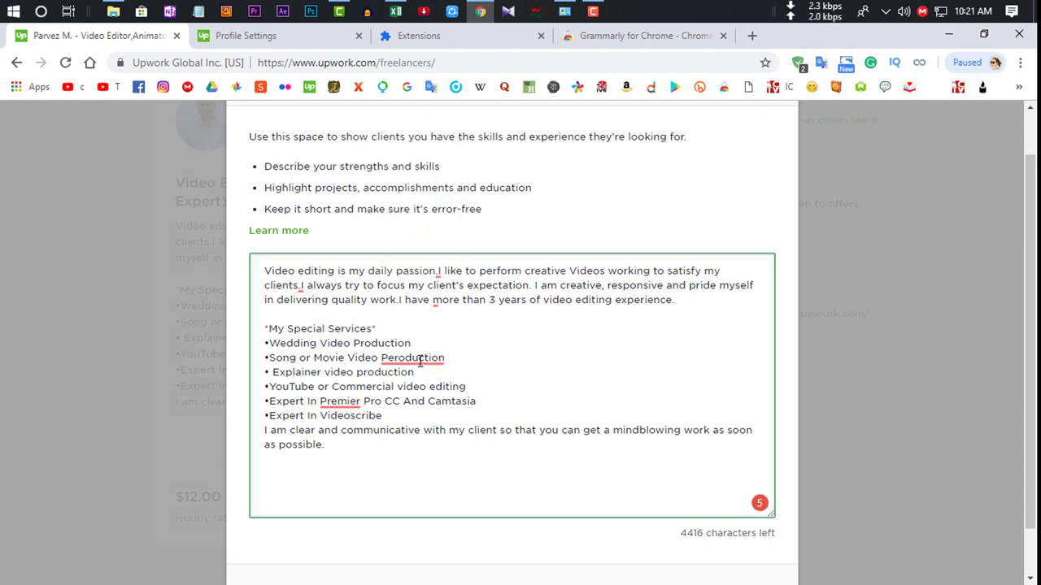
Accept Grammarly's spelling corrections in the services list, replacing "Peroduction" with "Production" and "Premier" with "Premiere".
mouse_move(420, 361)
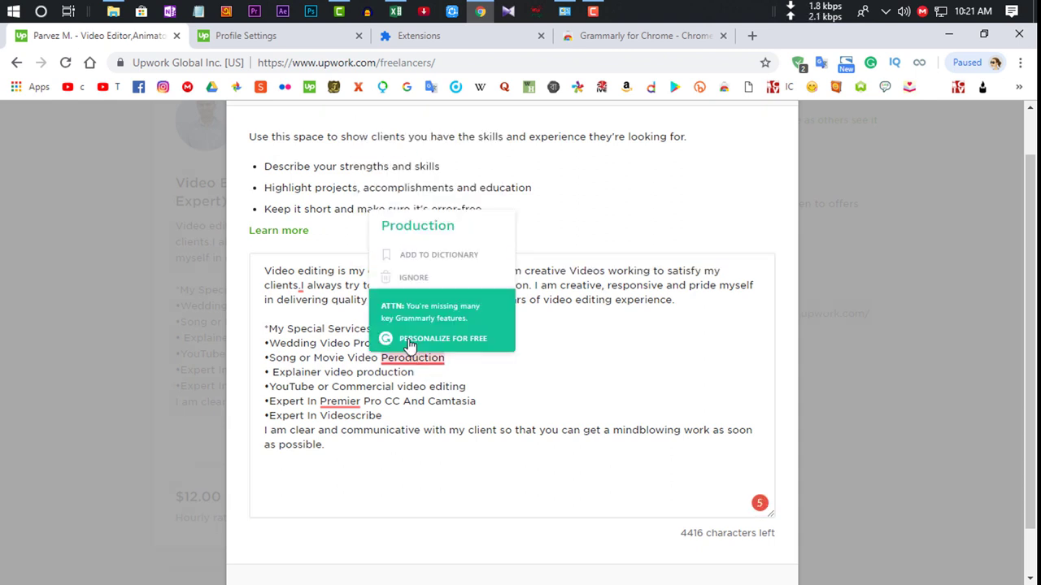
left_click(462, 235)
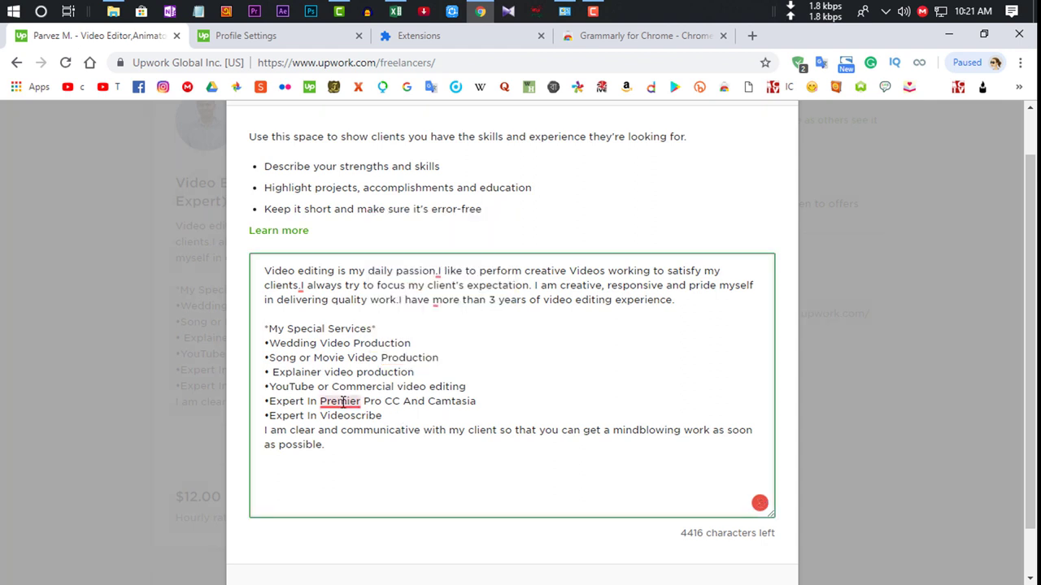
mouse_move(339, 403)
left_click(350, 292)
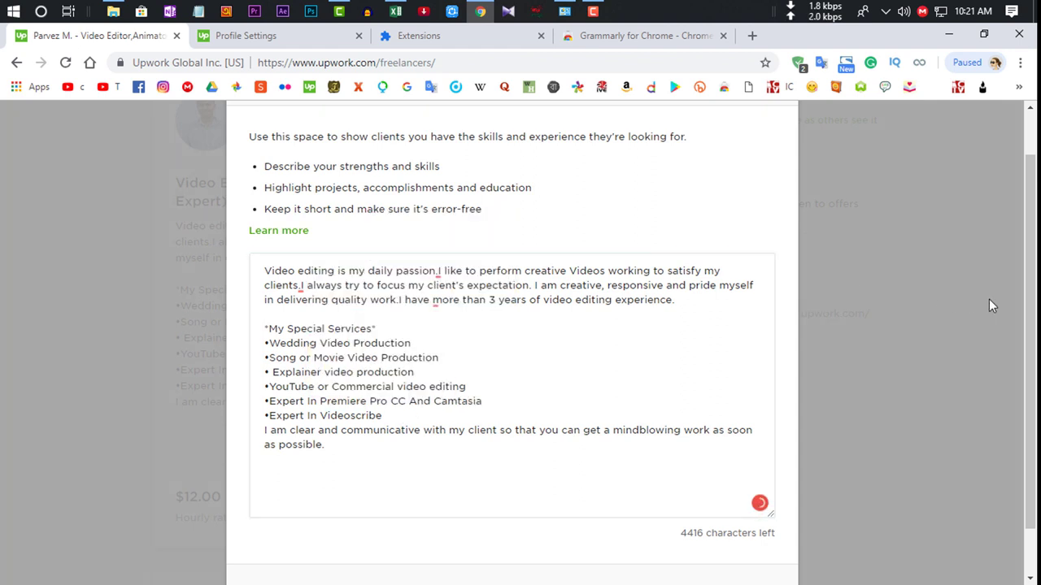
scroll(439, 341, "down", 1)
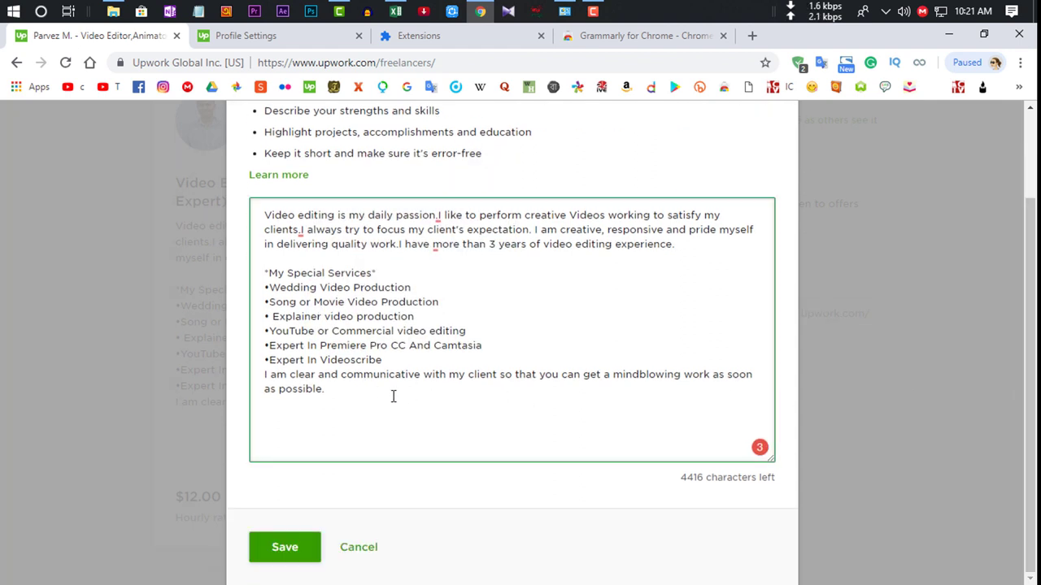